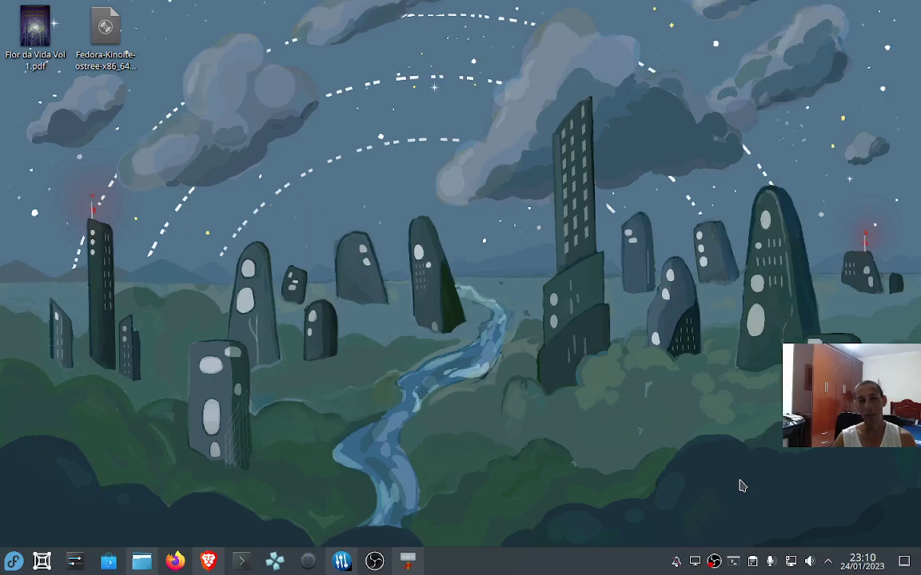
# - Examine the general details, permissions and checksum options of the Fedora-Kinoite ISO on the desktop, and close its properties without changes
pyautogui.click(98, 36)
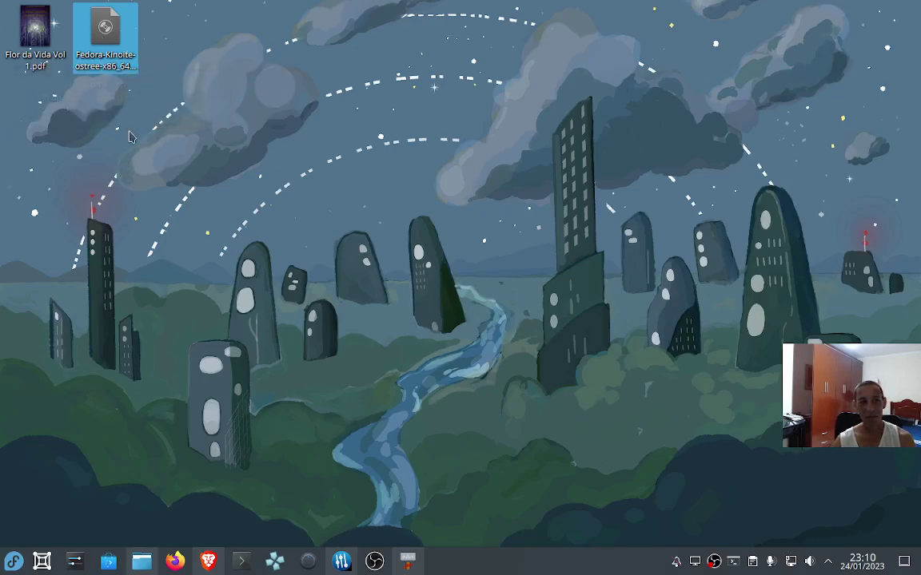
pyautogui.click(102, 196)
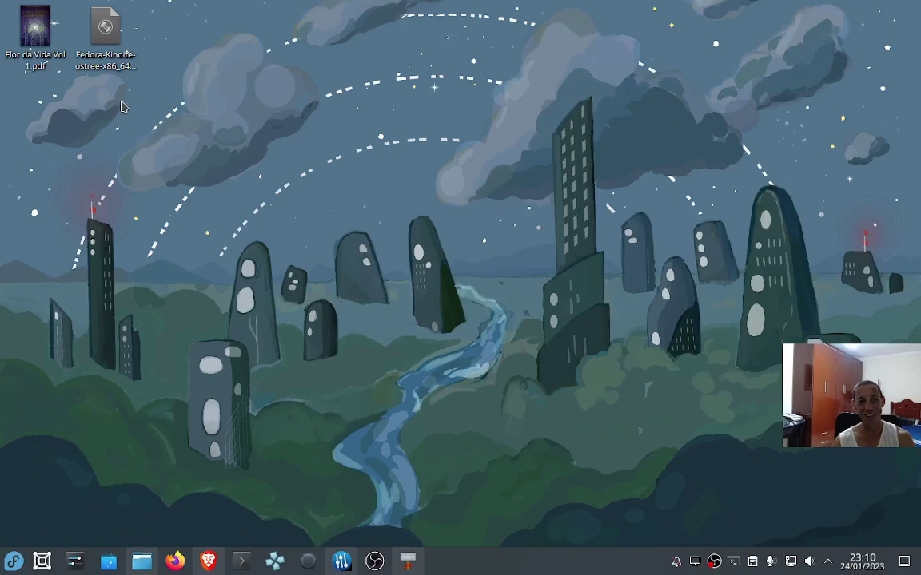
pyautogui.click(104, 64)
pyautogui.rightClick(108, 46)
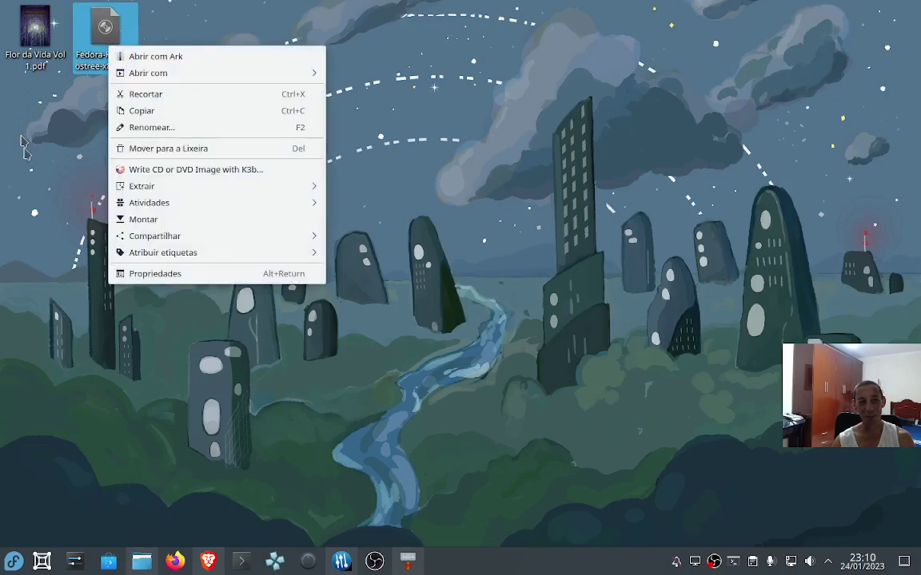
pyautogui.click(133, 277)
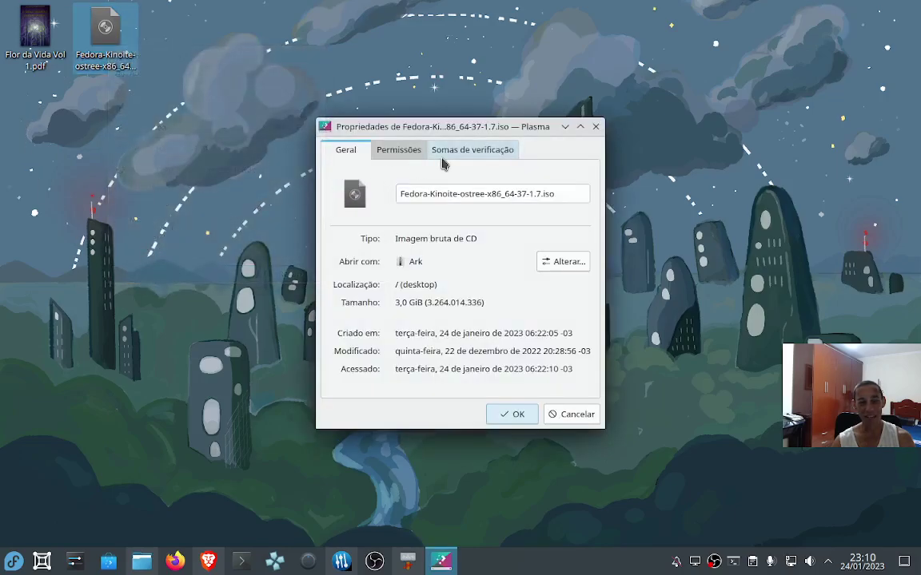
pyautogui.click(398, 156)
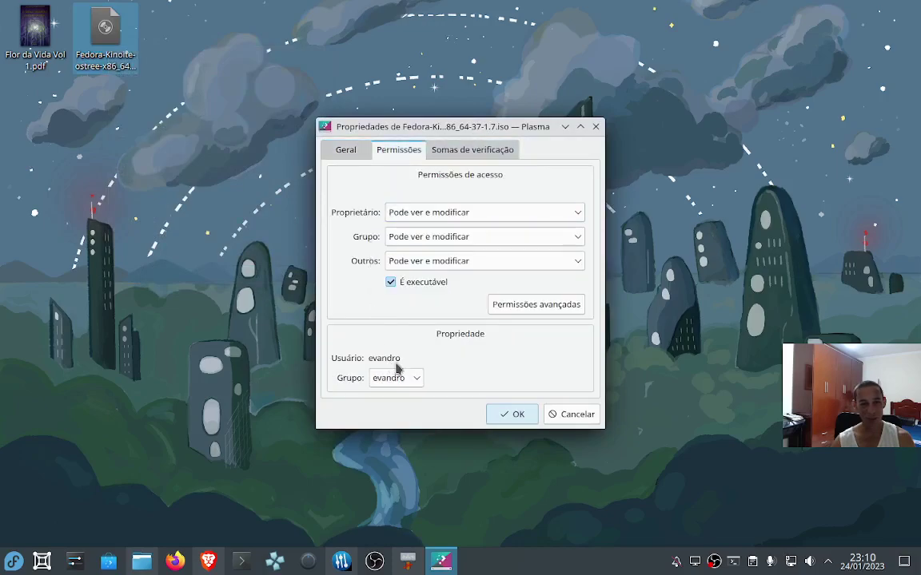
pyautogui.click(472, 158)
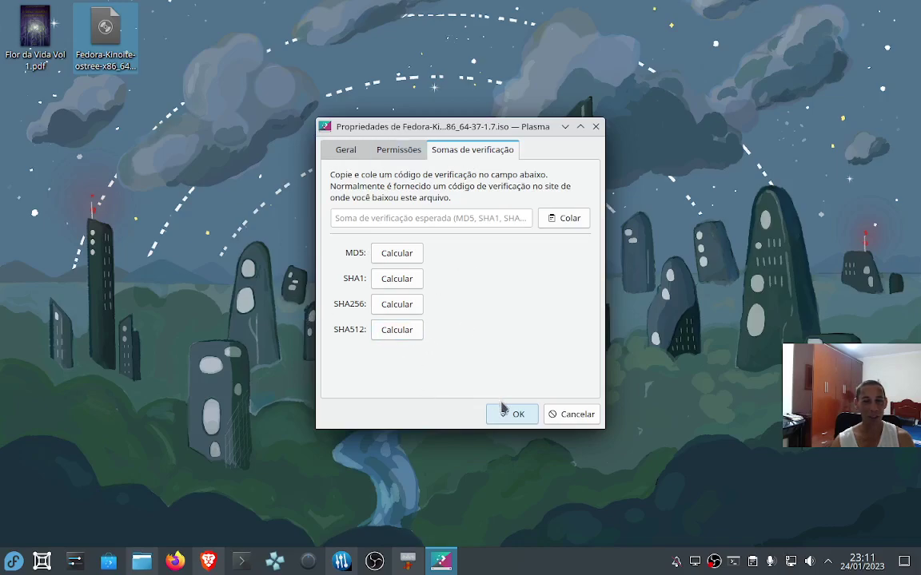
pyautogui.click(586, 418)
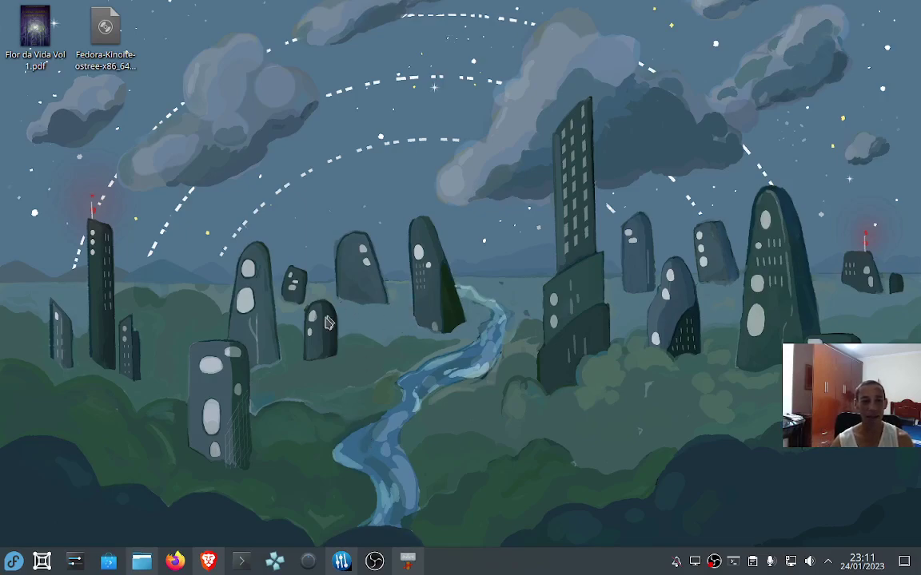
# - Show the home folder in Dolphin, reposition its window on the desktop, and hide it
pyautogui.click(141, 562)
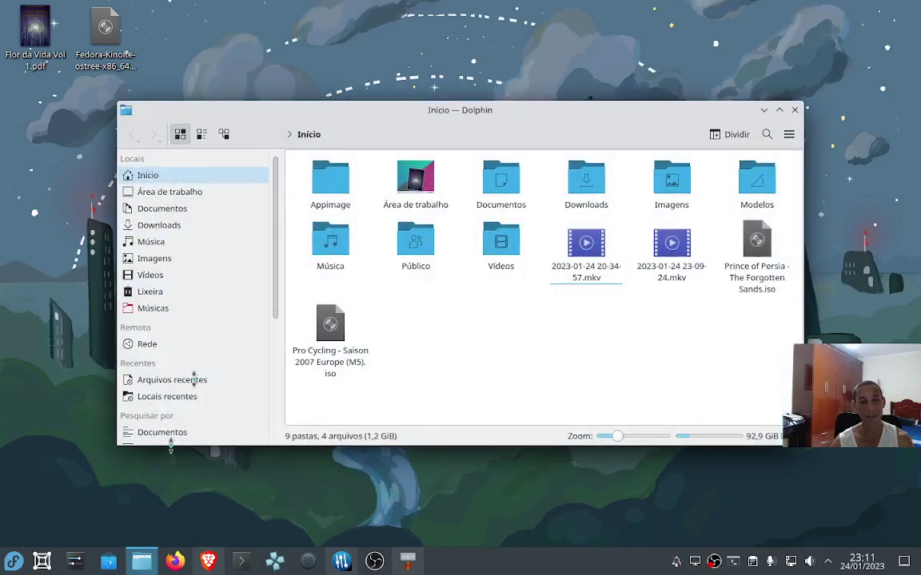
pyautogui.moveTo(493, 121); pyautogui.dragTo(517, 98)
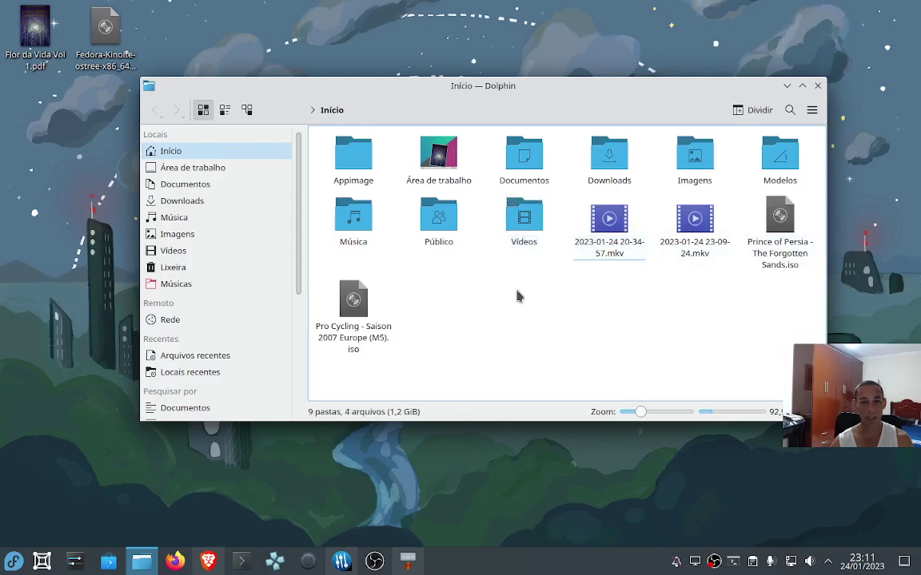
pyautogui.hotkey('alt', 'F4')
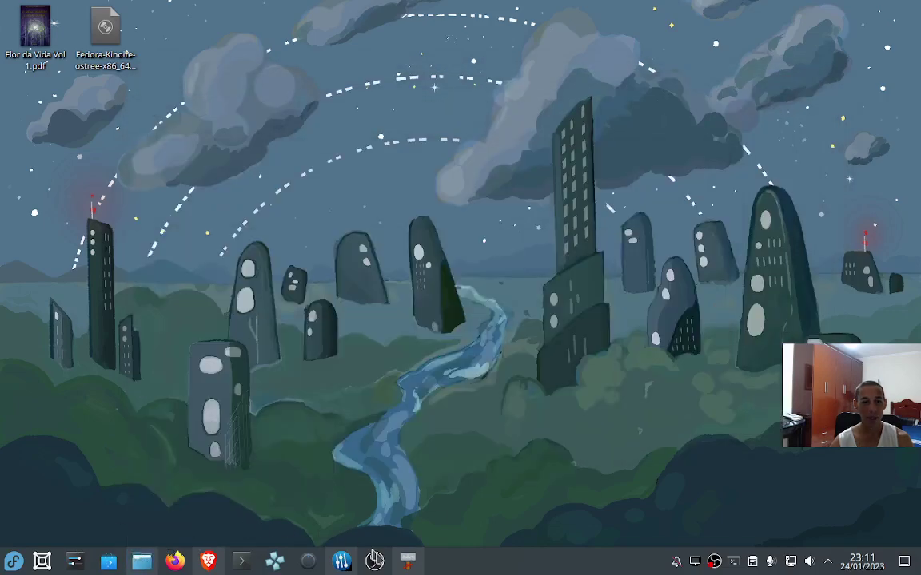
# - Switch to Thunar, compare its home folder window with Dolphin's, and move the Thunar window aside
pyautogui.moveTo(397, 570)
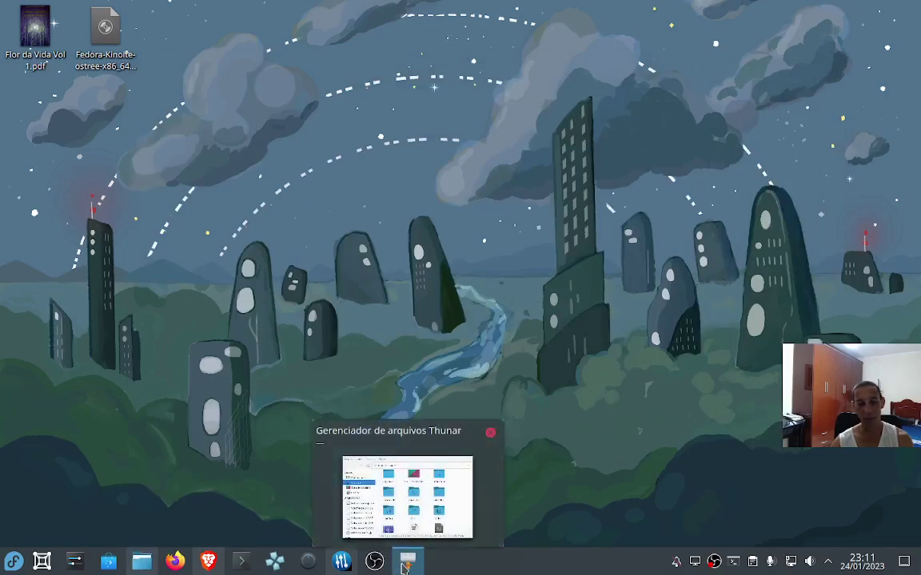
pyautogui.click(406, 567)
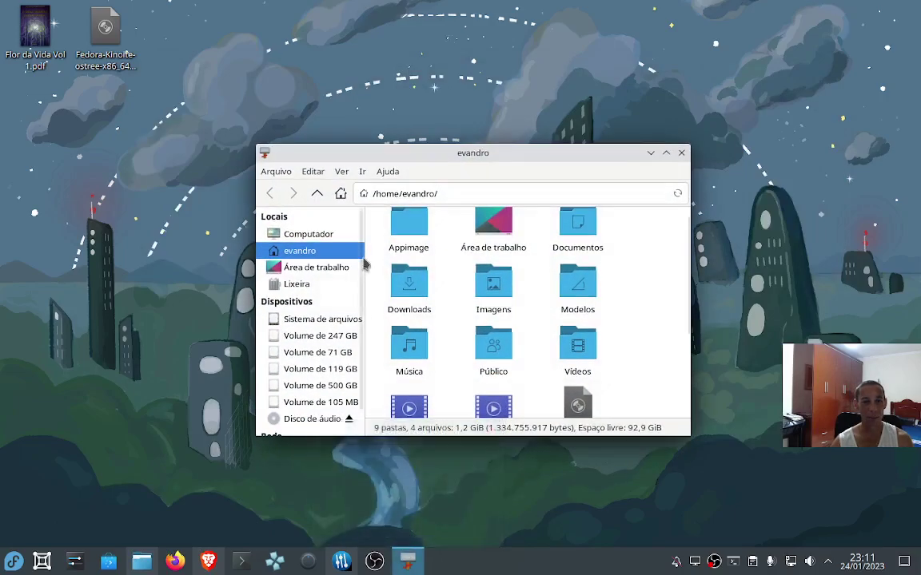
pyautogui.moveTo(423, 150); pyautogui.dragTo(400, 111)
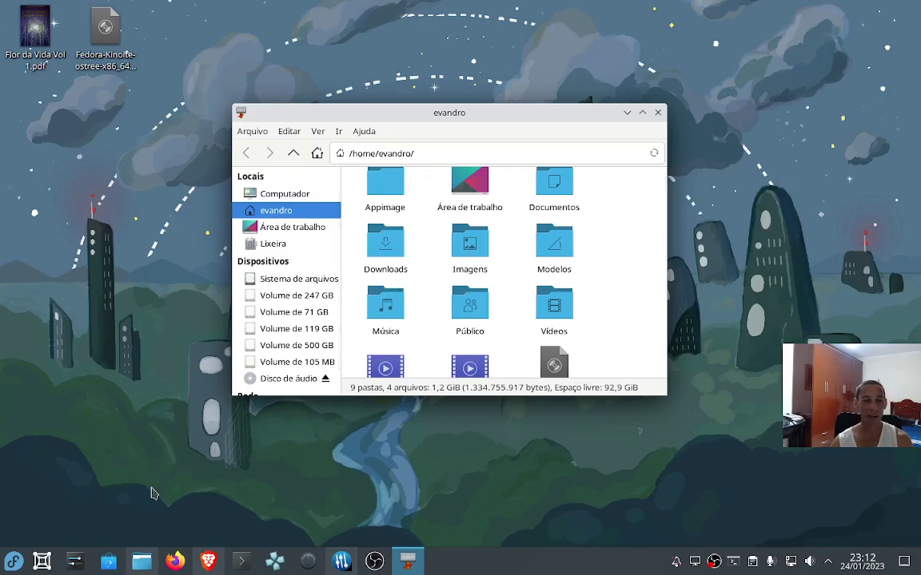
pyautogui.click(144, 564)
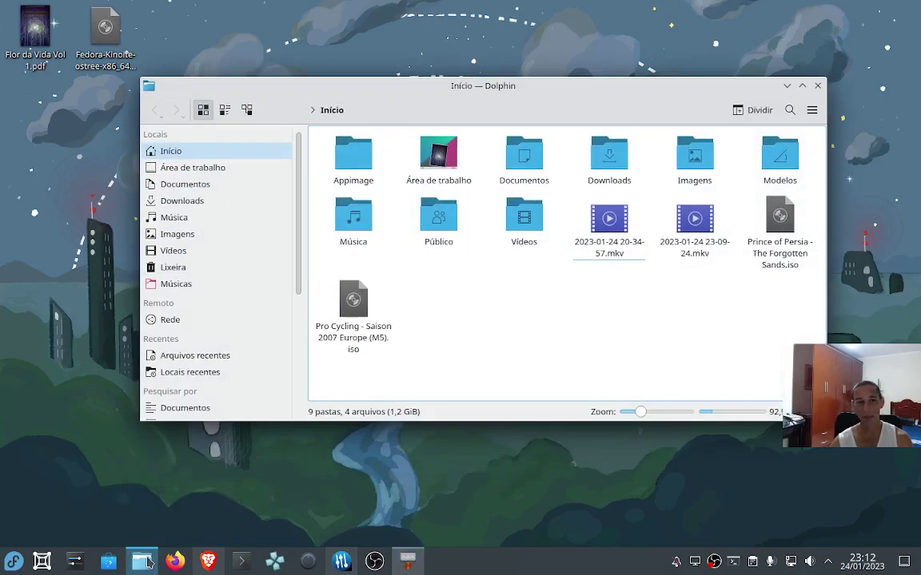
pyautogui.click(147, 563)
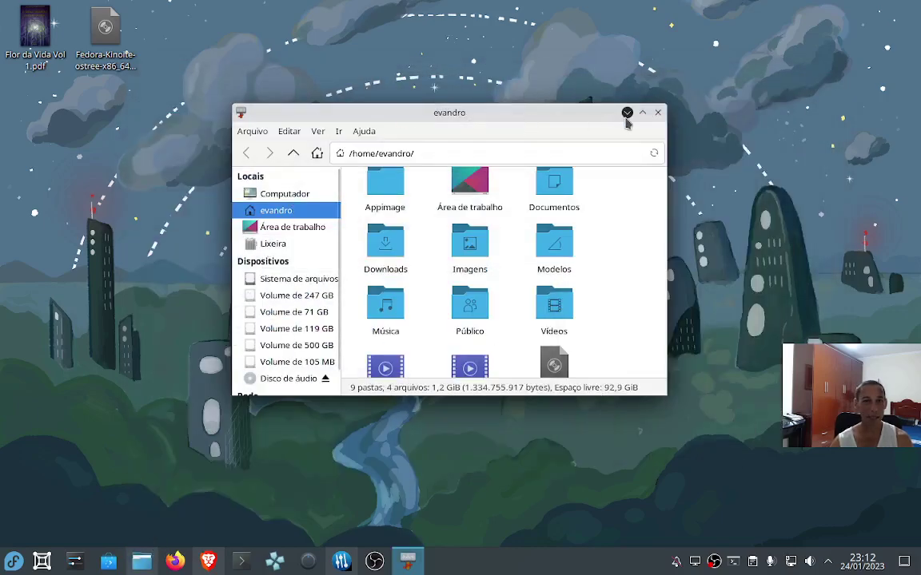
pyautogui.moveTo(570, 118); pyautogui.dragTo(775, 78)
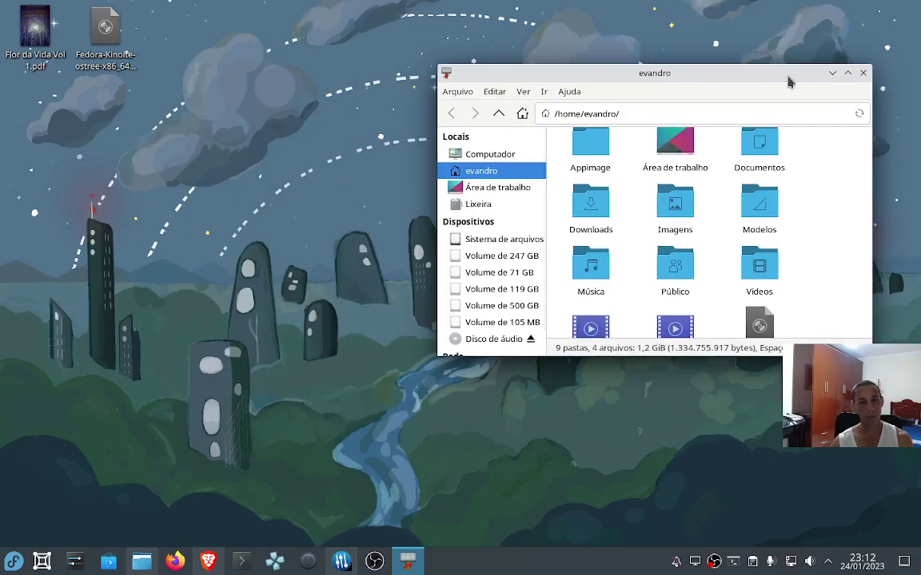
# - Switch to Dolphin and toggle the home folder's hidden files on and off several times, leaving them hidden
pyautogui.click(149, 564)
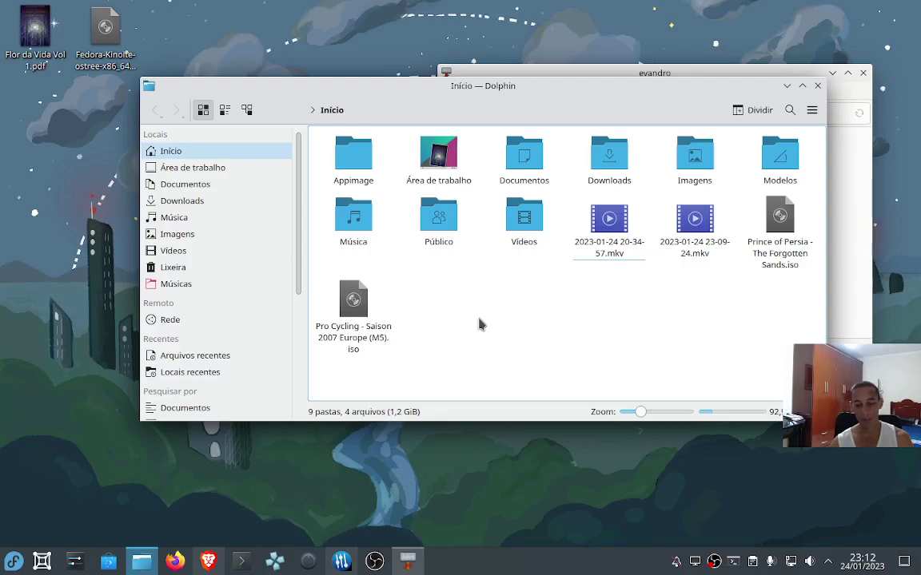
pyautogui.hotkey('ctrl', 'h')
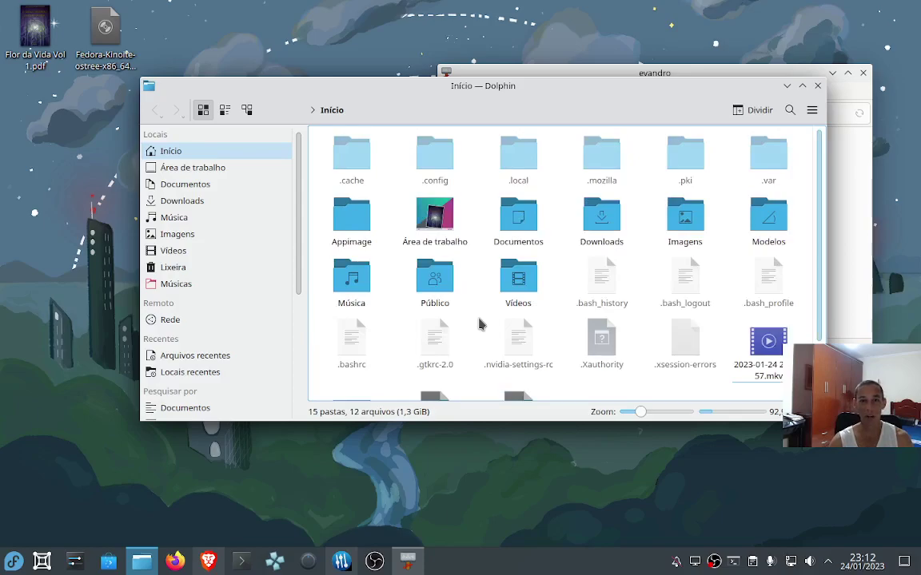
pyautogui.hotkey('ctrl', 'h')
pyautogui.hotkey('ctrl', 'h')
pyautogui.hotkey('ctrl', 'h')
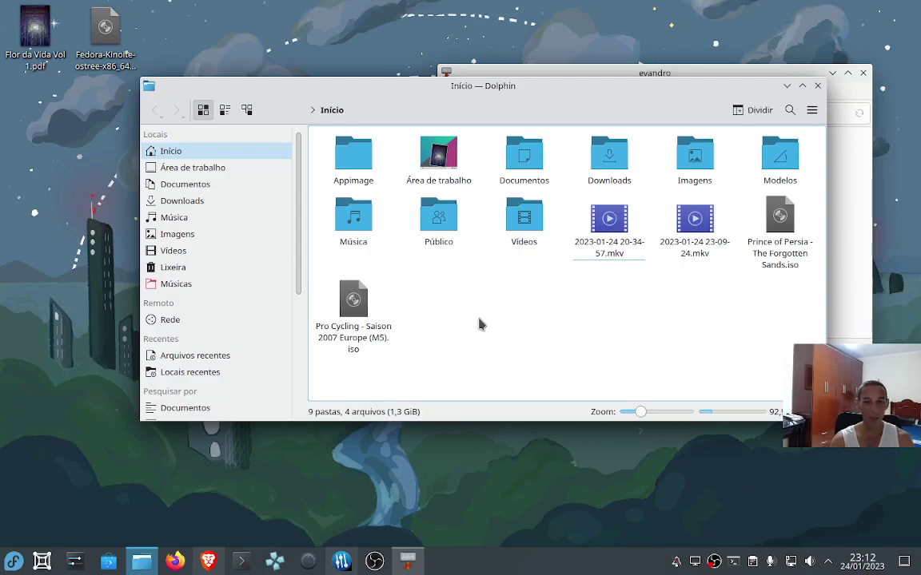
pyautogui.hotkey('ctrl', 'h')
pyautogui.hotkey('ctrl', 'h')
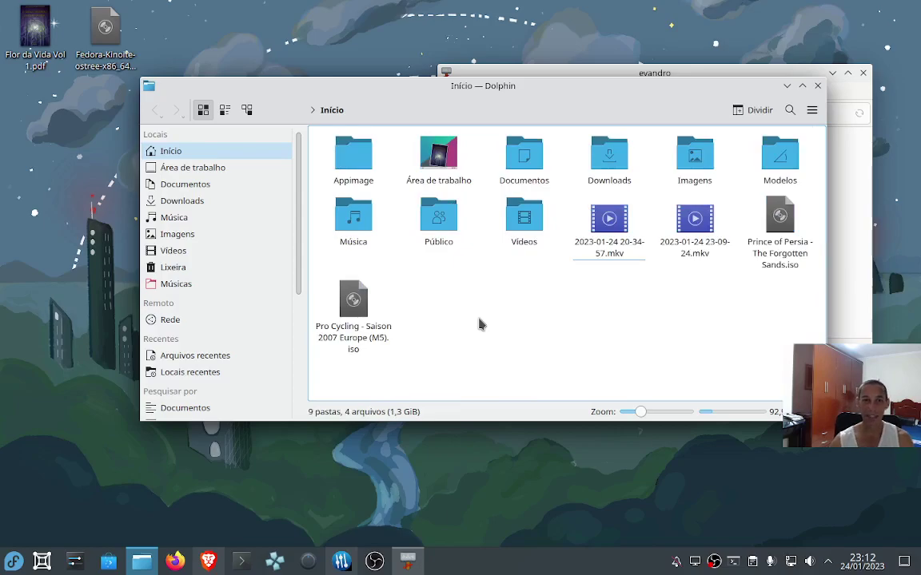
# - Switch to Thunar, show the hidden files in the home folder and maximize the window
pyautogui.click(831, 194)
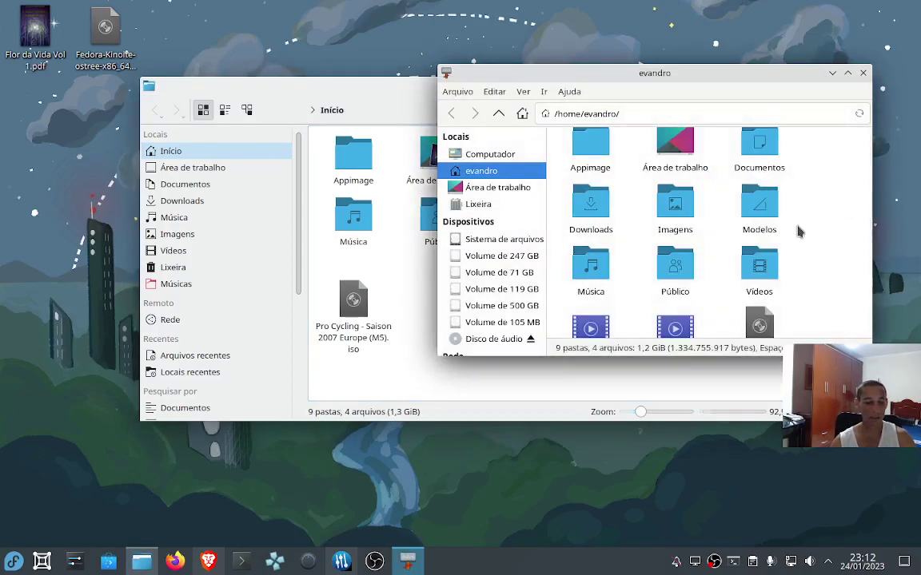
pyautogui.hotkey('ctrl', 'h')
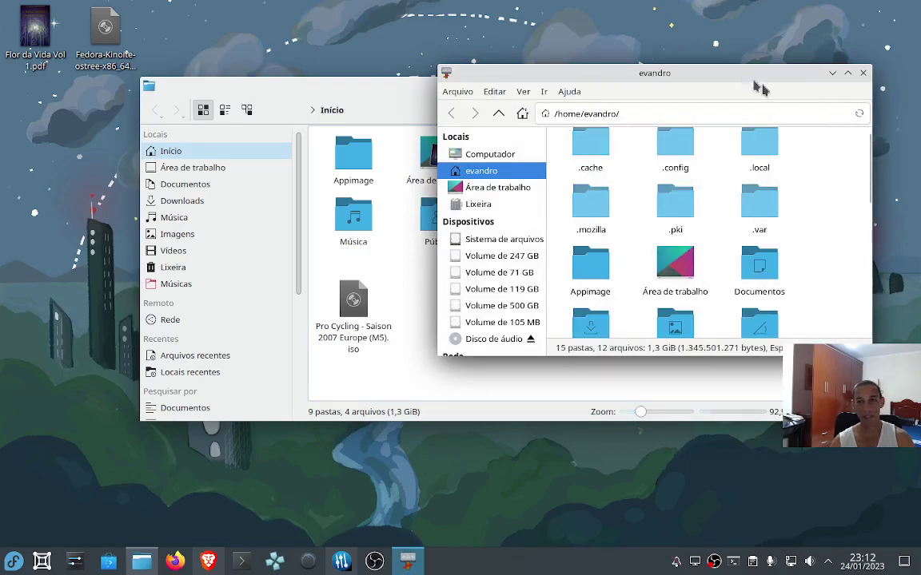
pyautogui.moveTo(739, 77); pyautogui.dragTo(708, 75)
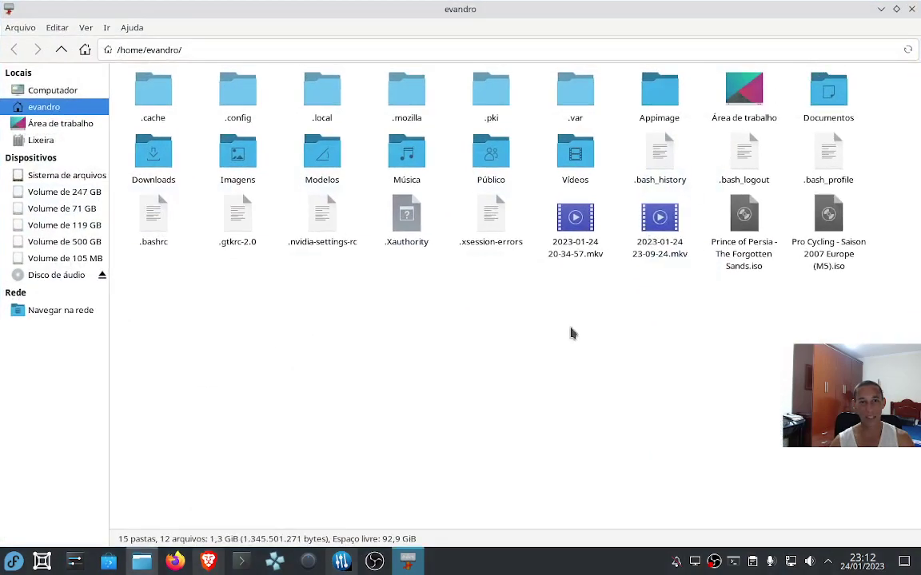
# - Toggle Thunar's hidden files repeatedly, leave them hidden, and restore the window to its smaller size
pyautogui.hotkey('ctrl', 'h')
pyautogui.hotkey('ctrl', 'h')
pyautogui.hotkey('ctrl', 'h')
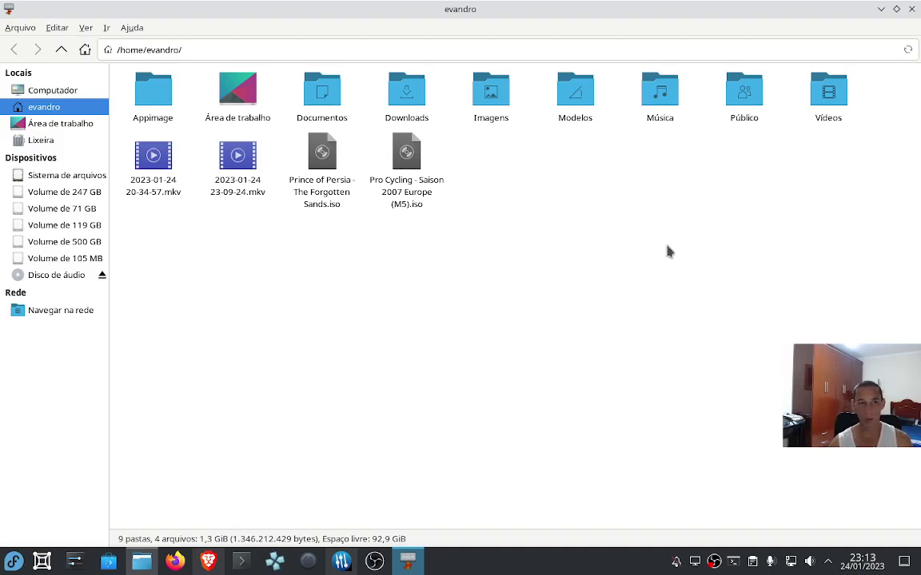
pyautogui.hotkey('ctrl', 'h')
pyautogui.hotkey('ctrl', 'h')
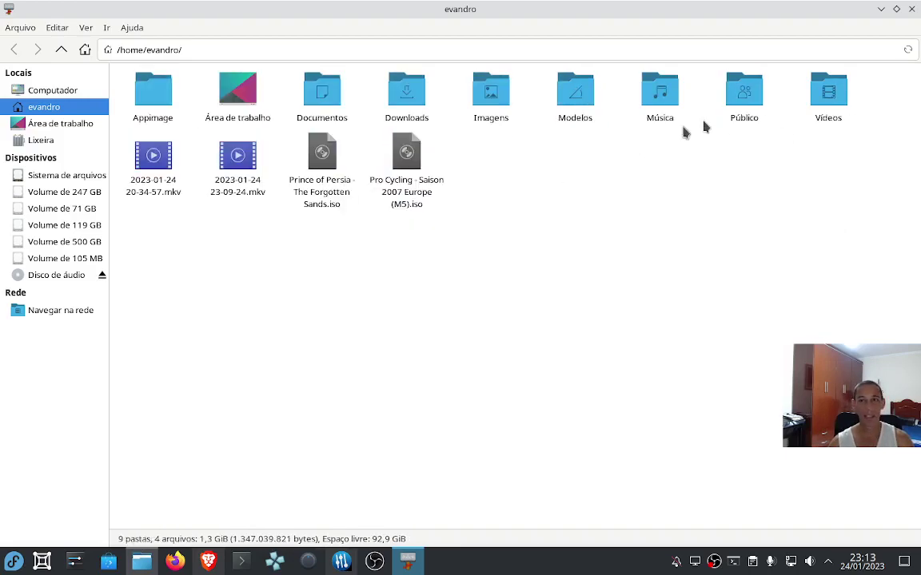
pyautogui.moveTo(810, 33); pyautogui.dragTo(767, 169)
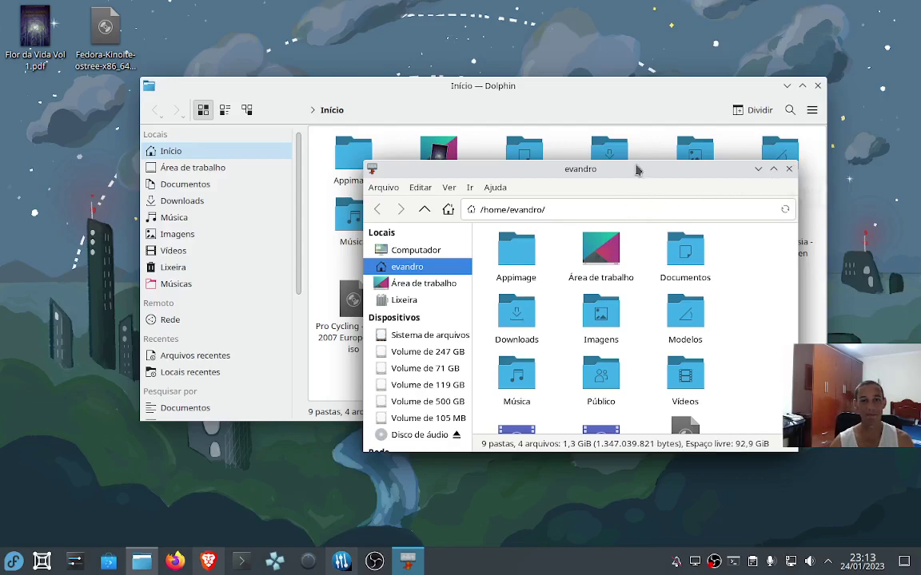
# - Switch to Dolphin and toggle hidden files repeatedly in the home folder, leaving them shown
pyautogui.click(651, 100)
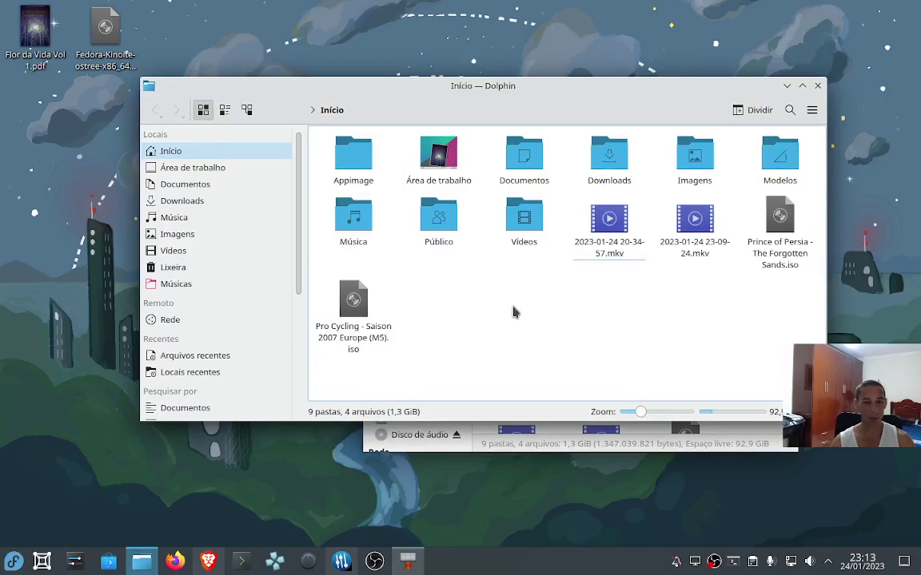
pyautogui.hotkey('alt', '.')
pyautogui.hotkey('alt', '.')
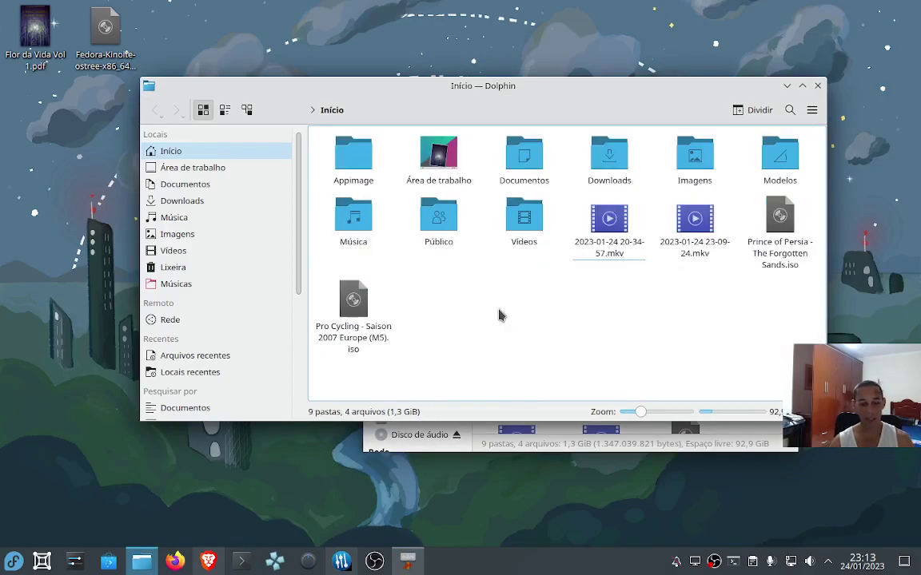
pyautogui.hotkey('alt', '.')
pyautogui.hotkey('alt', '.')
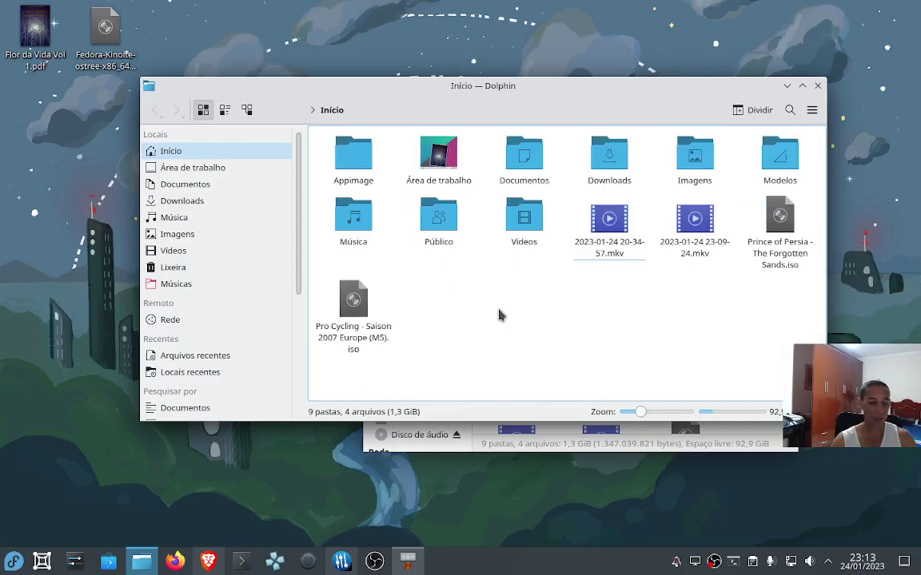
pyautogui.hotkey('alt', '.')
pyautogui.hotkey('alt', '.')
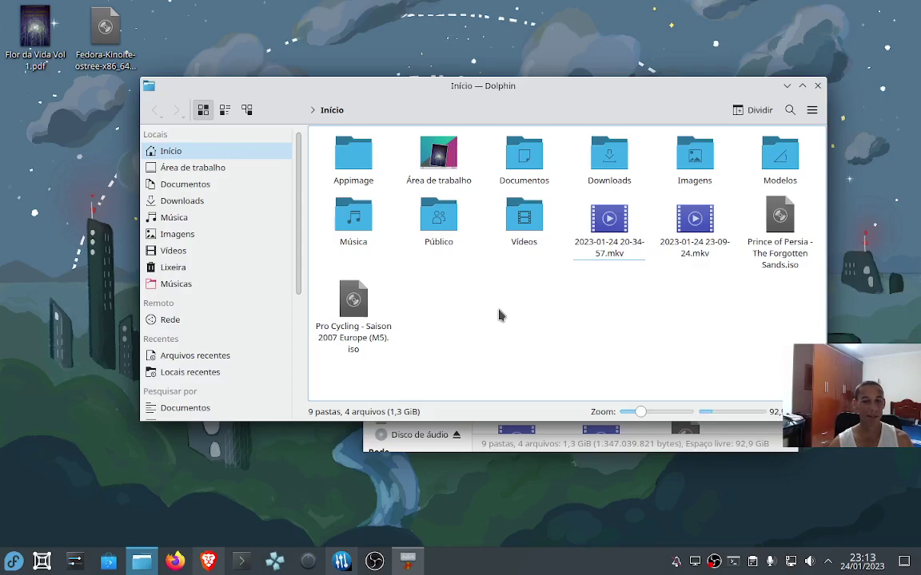
pyautogui.hotkey('alt', '.')
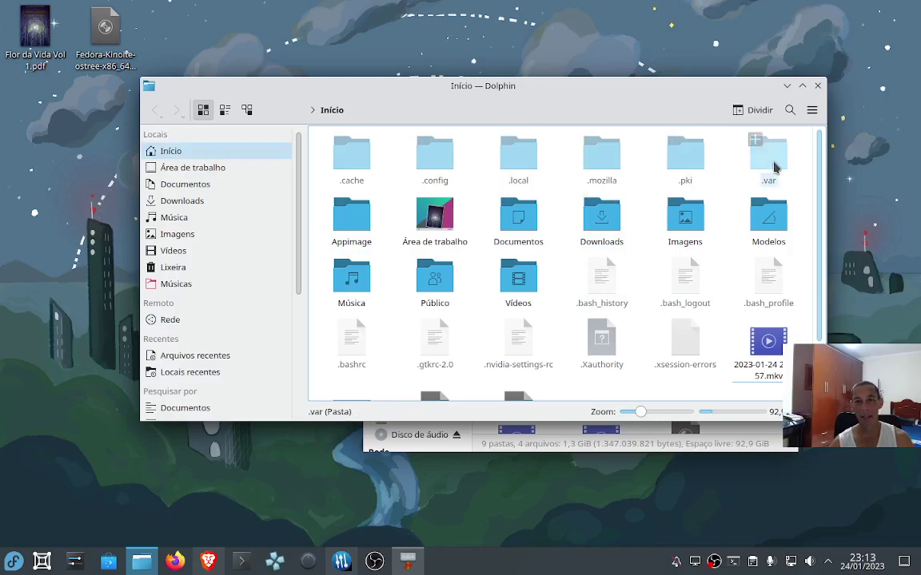
# - Look through the hidden .config folder, return to the home folder and open the .var folder
pyautogui.click(435, 155)
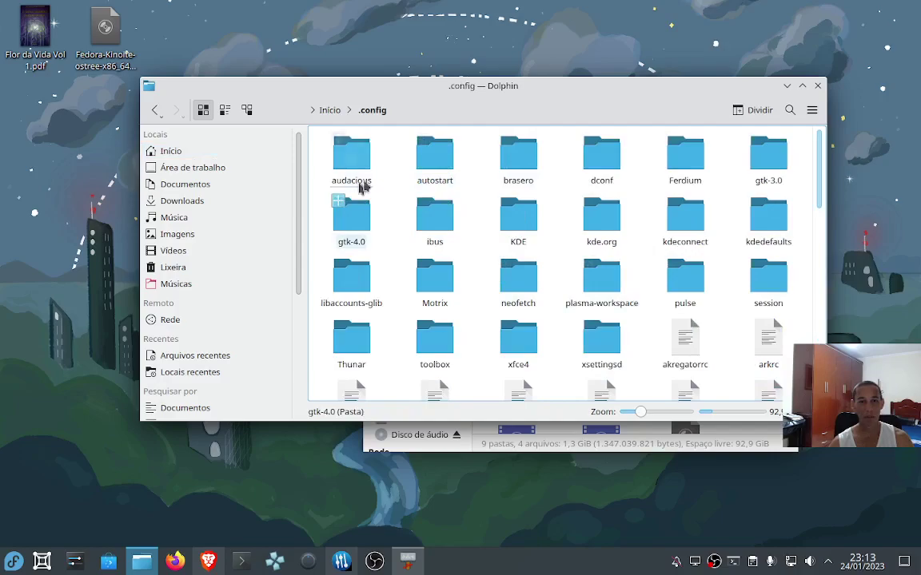
pyautogui.scroll(-2, 440, 228)
pyautogui.scroll(2, 448, 236)
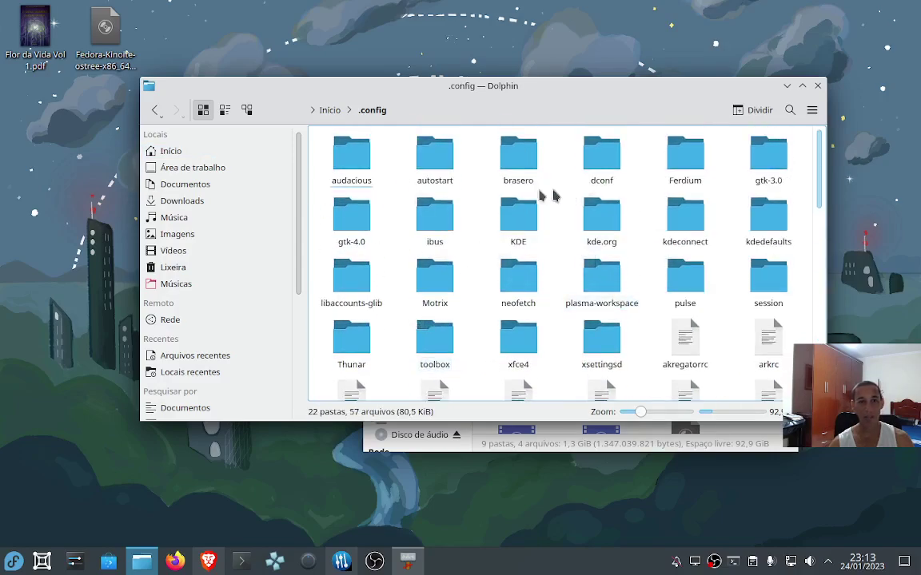
pyautogui.click(330, 111)
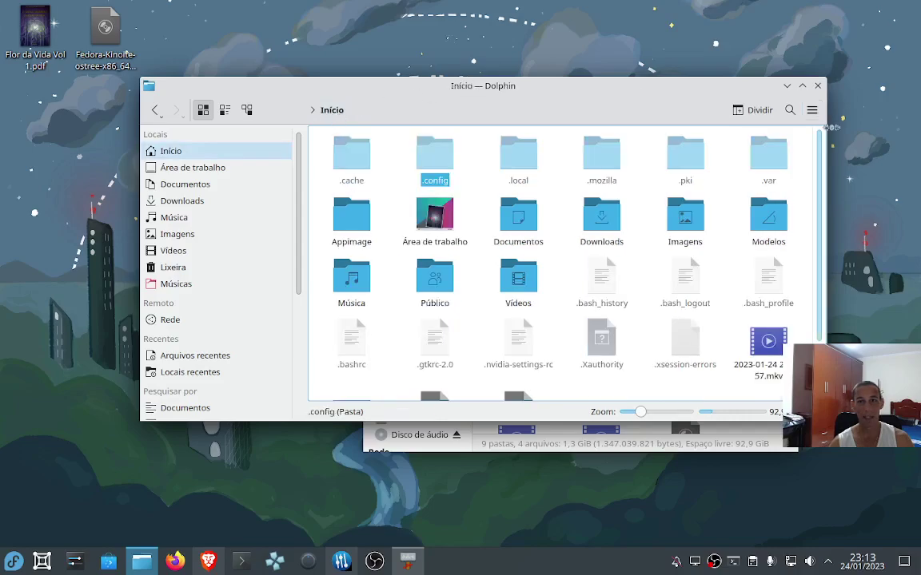
pyautogui.doubleClick(758, 157)
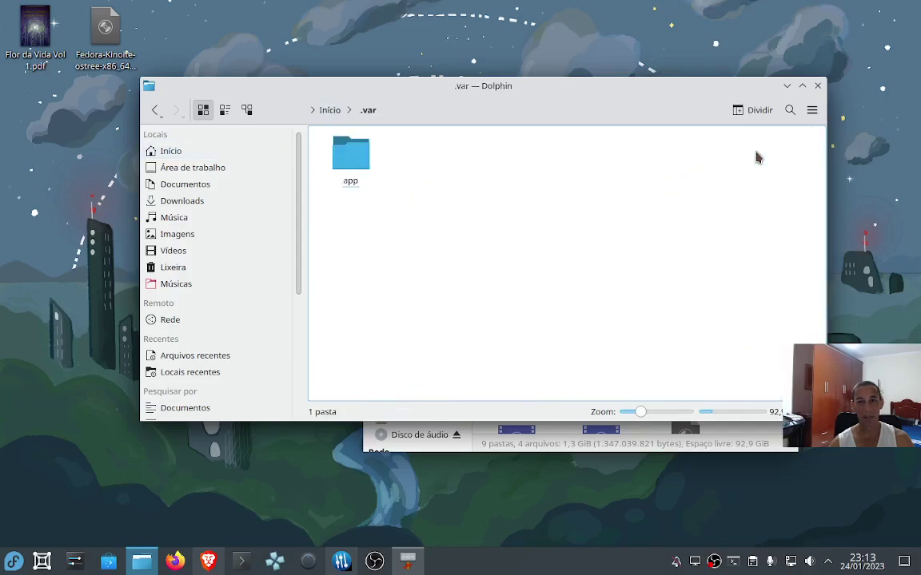
# - Look inside the app folder within .var and go back to the home folder
pyautogui.doubleClick(355, 157)
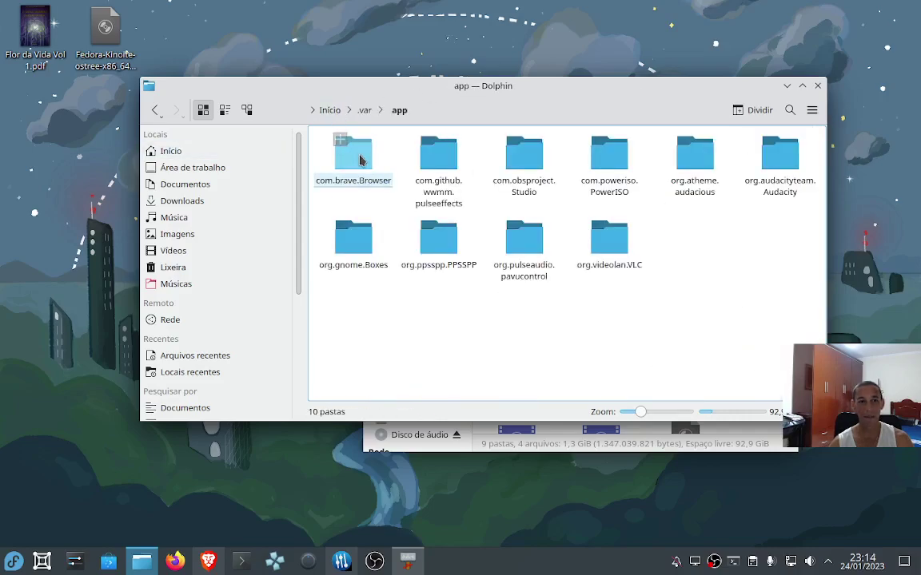
pyautogui.click(364, 110)
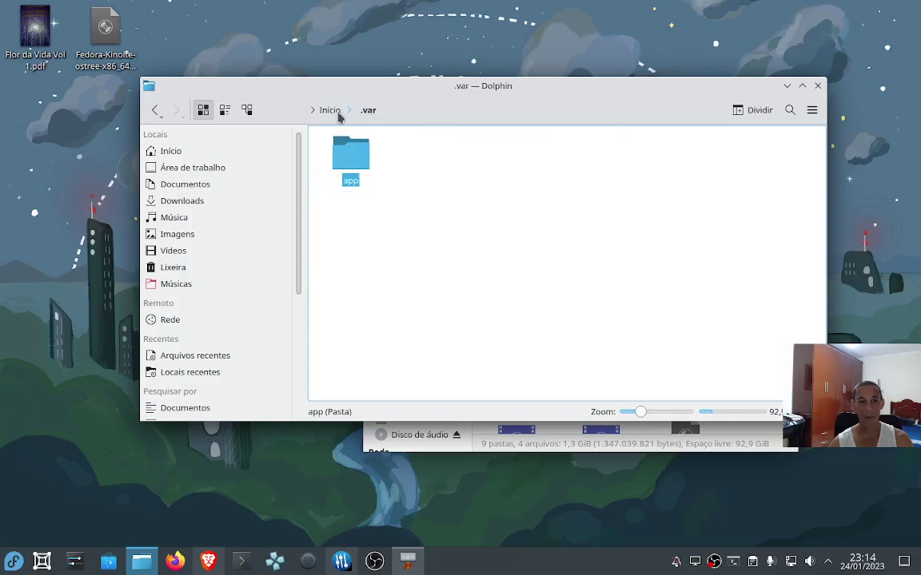
pyautogui.click(336, 114)
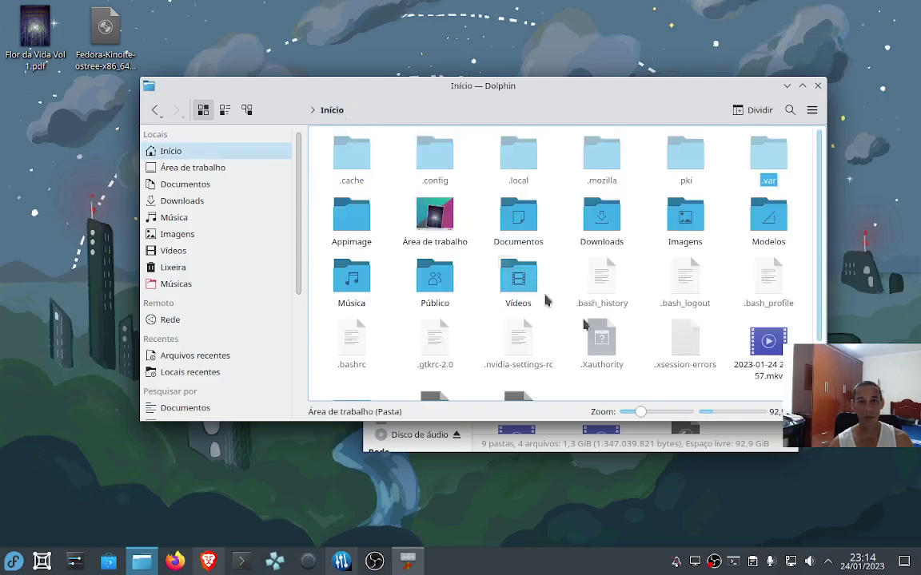
# - Browse from .var through app, org.ppsspp.PPSSPP, config and ppsspp to the PSP folder, and return to the home folder
pyautogui.click(770, 164)
pyautogui.click(354, 164)
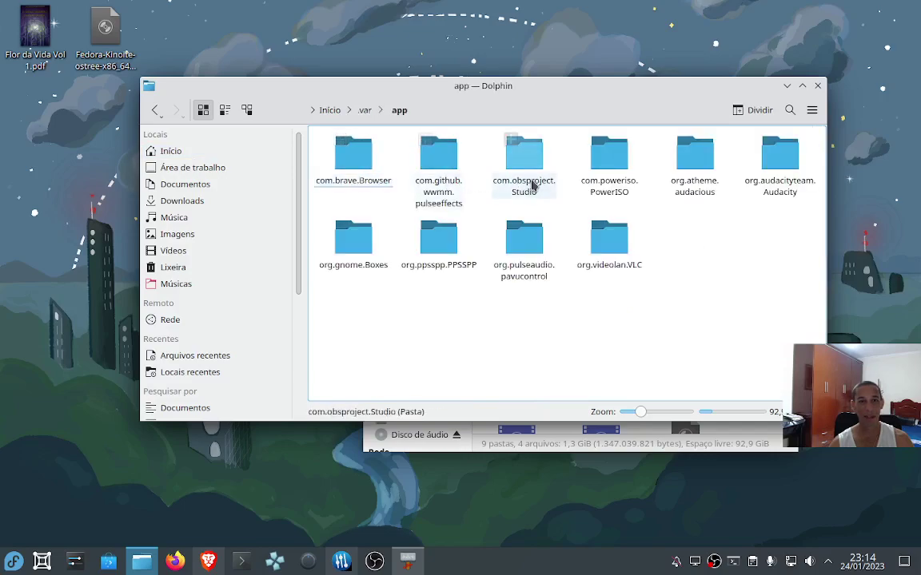
pyautogui.click(438, 251)
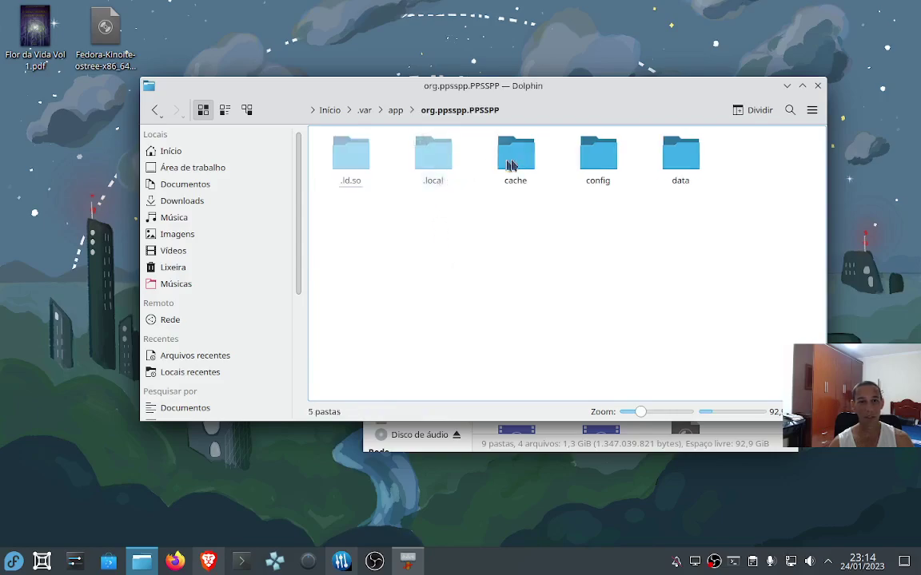
pyautogui.click(609, 167)
pyautogui.click(337, 169)
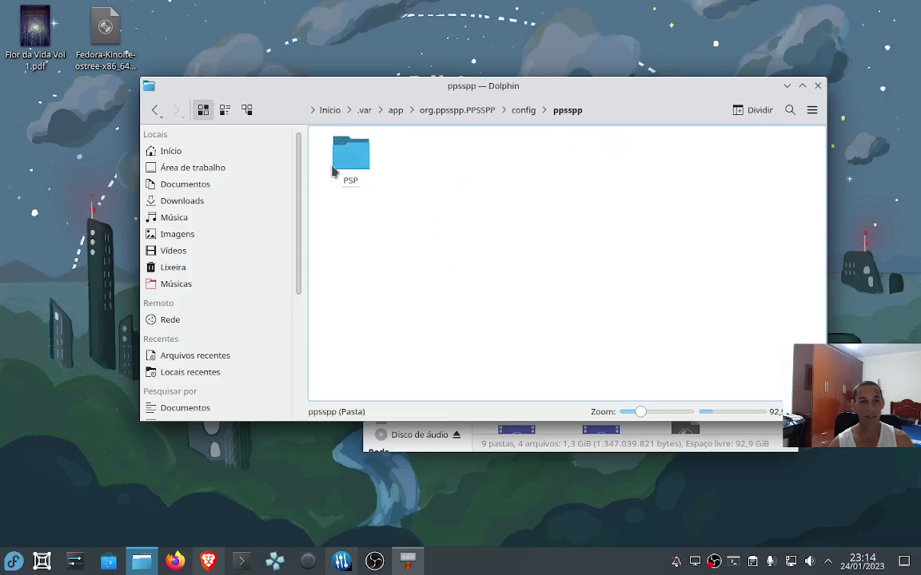
pyautogui.click(337, 171)
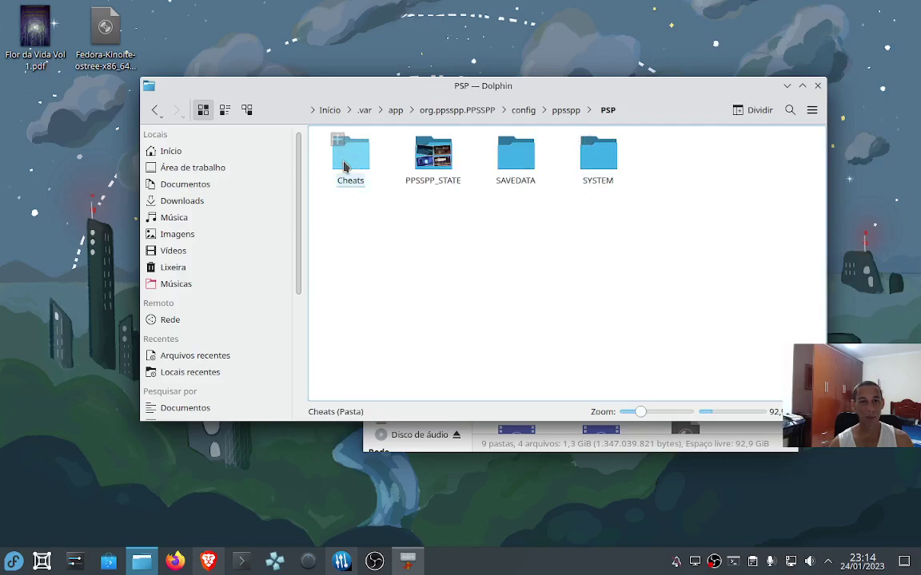
pyautogui.click(185, 152)
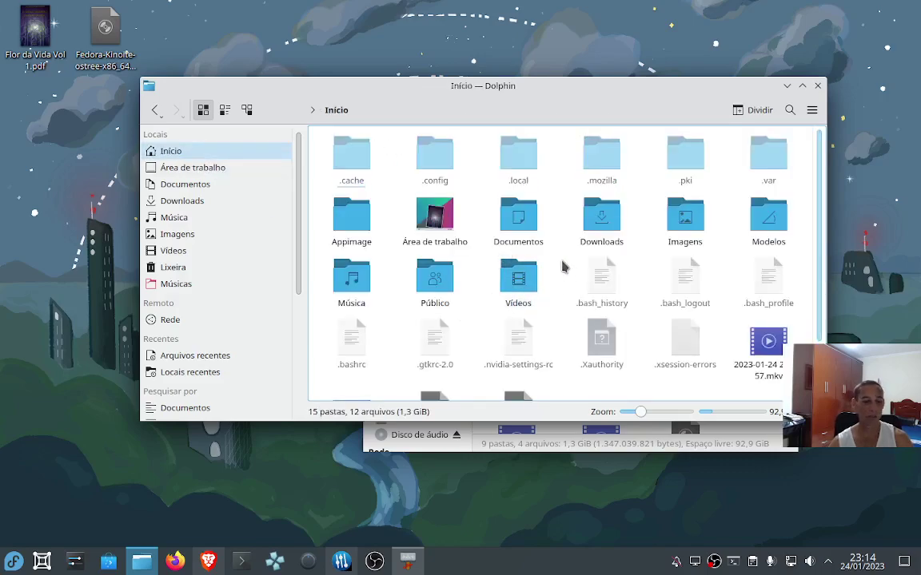
# - Hide the hidden files and create a new folder named ".Nova pasta" in the home folder
pyautogui.hotkey('ctrl', 'h')
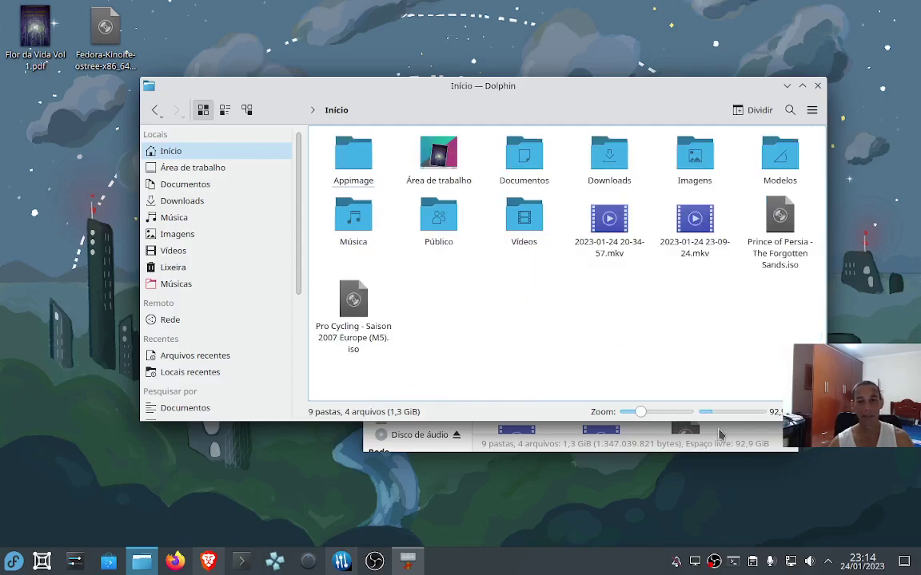
pyautogui.rightClick(487, 299)
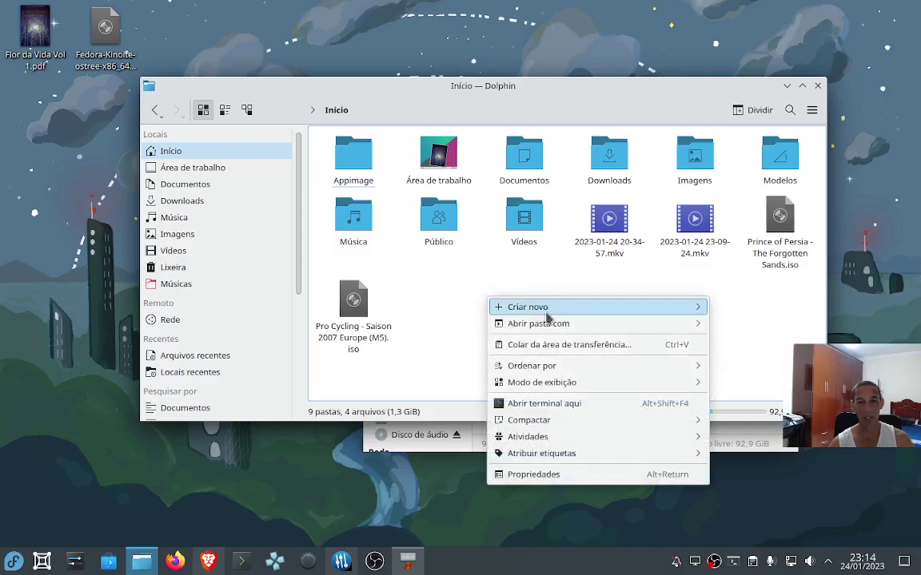
pyautogui.moveTo(551, 312)
pyautogui.click(761, 306)
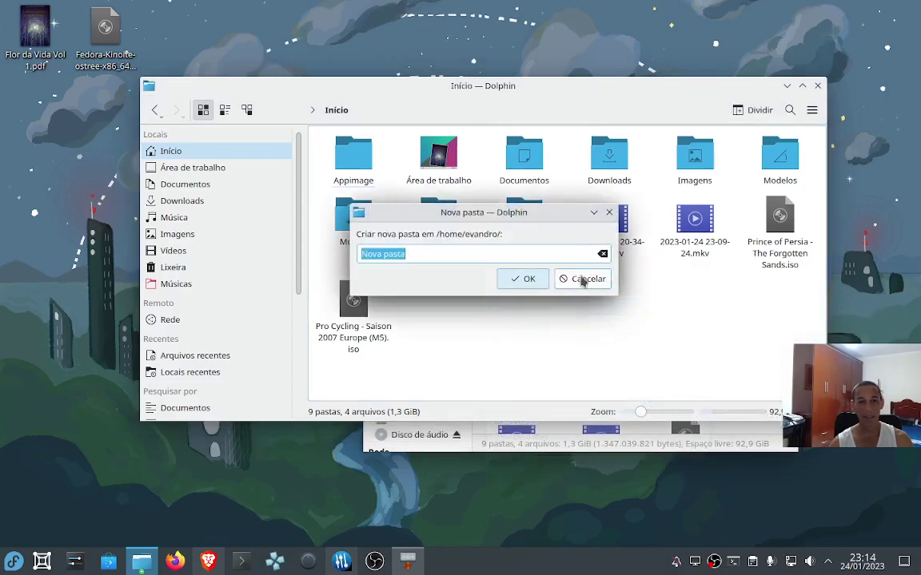
pyautogui.click(362, 254)
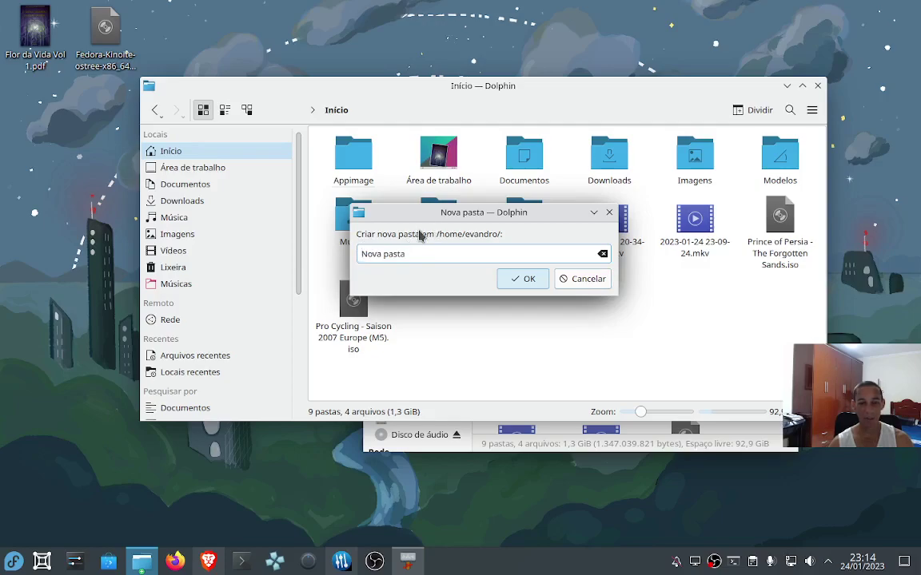
pyautogui.write('.')
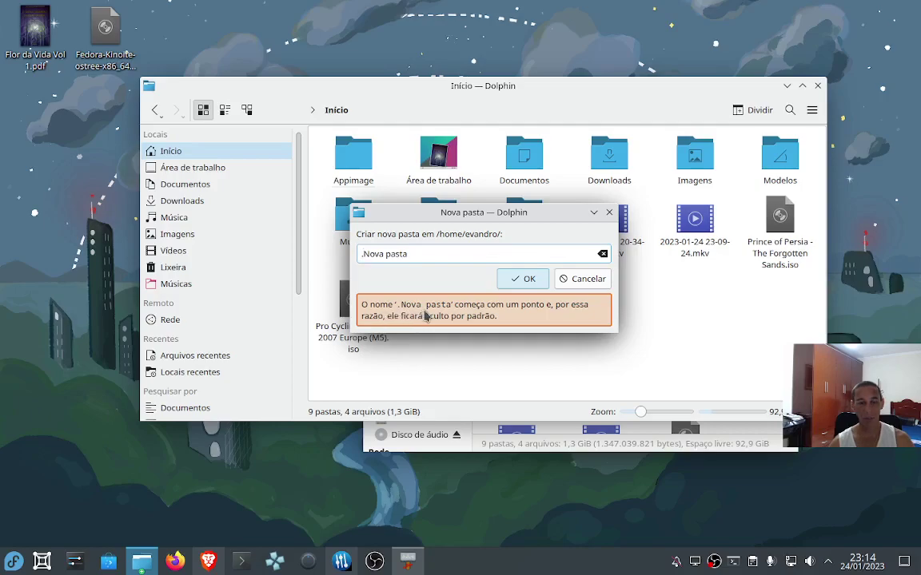
pyautogui.press('BackSpace')
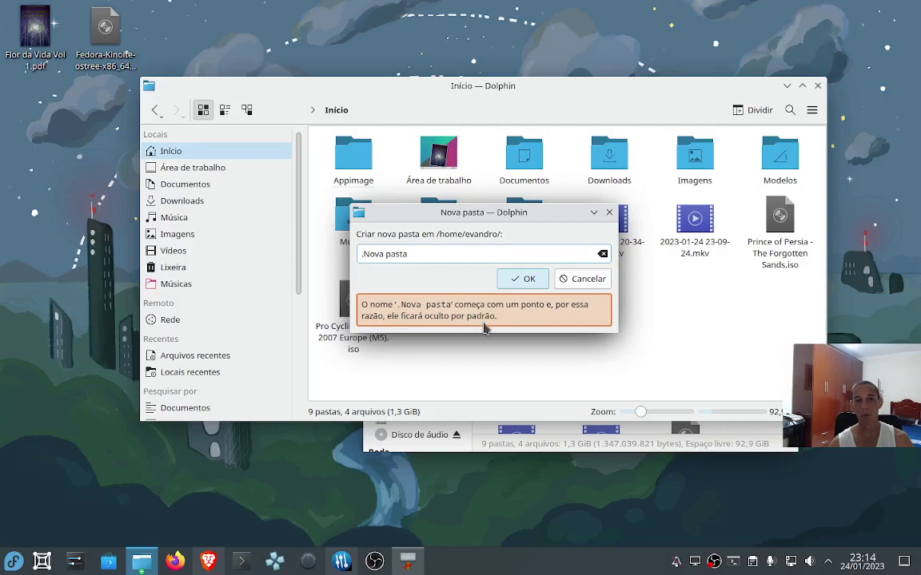
pyautogui.click(524, 279)
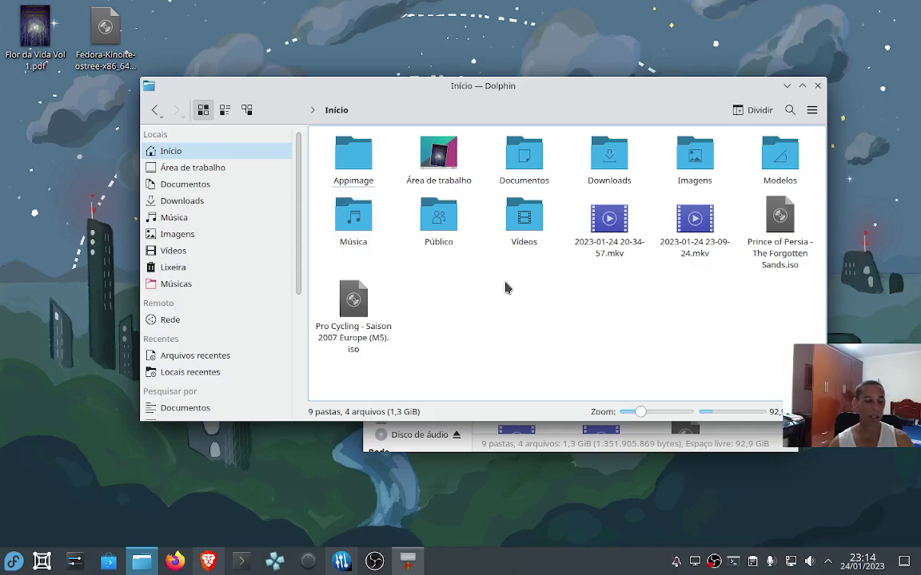
# - Show the hidden files, look inside the .Nova pasta folder and return to the home folder
pyautogui.hotkey('ctrl', 'h')
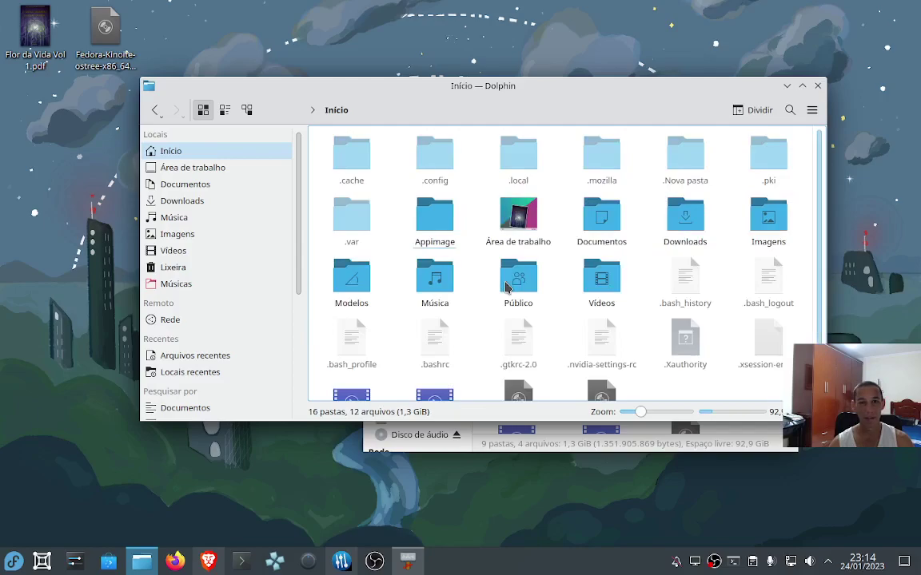
pyautogui.doubleClick(685, 164)
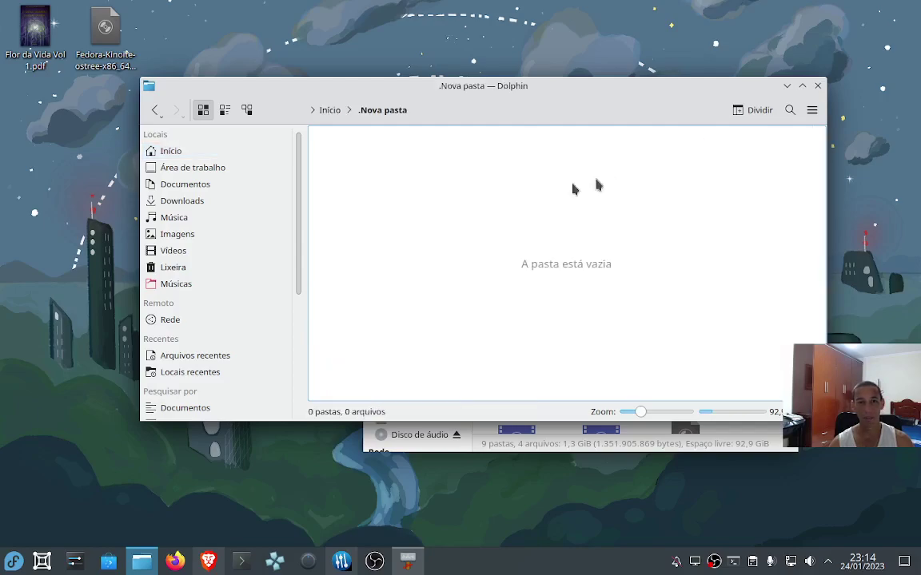
pyautogui.click(330, 111)
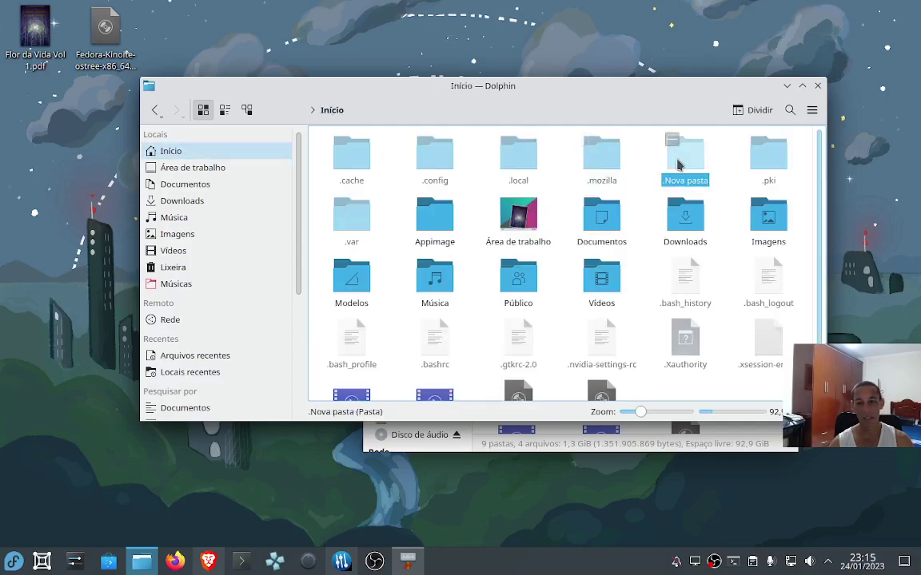
# - Delete the .Nova pasta folder and hide the hidden files in the home folder
pyautogui.press('Delete')
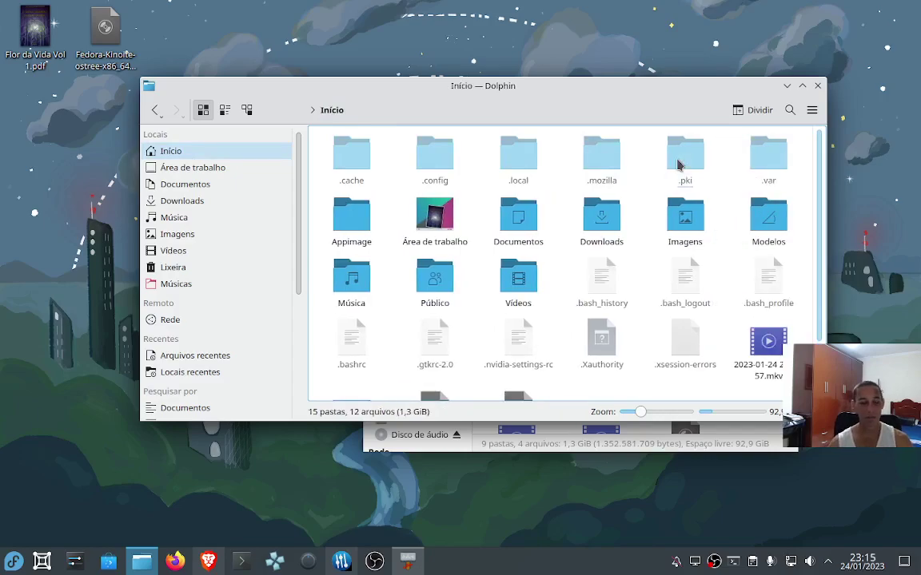
pyautogui.hotkey('ctrl', 'h')
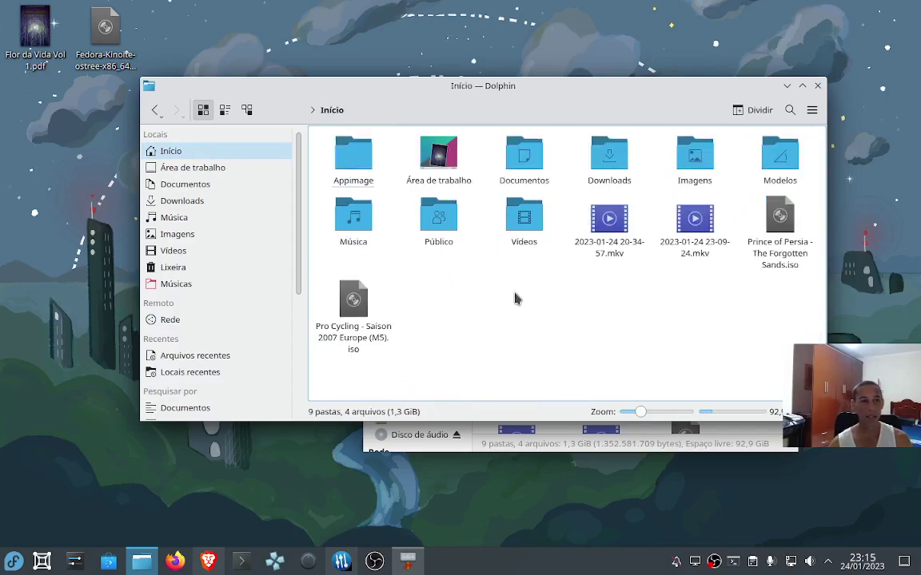
pyautogui.rightClick(502, 298)
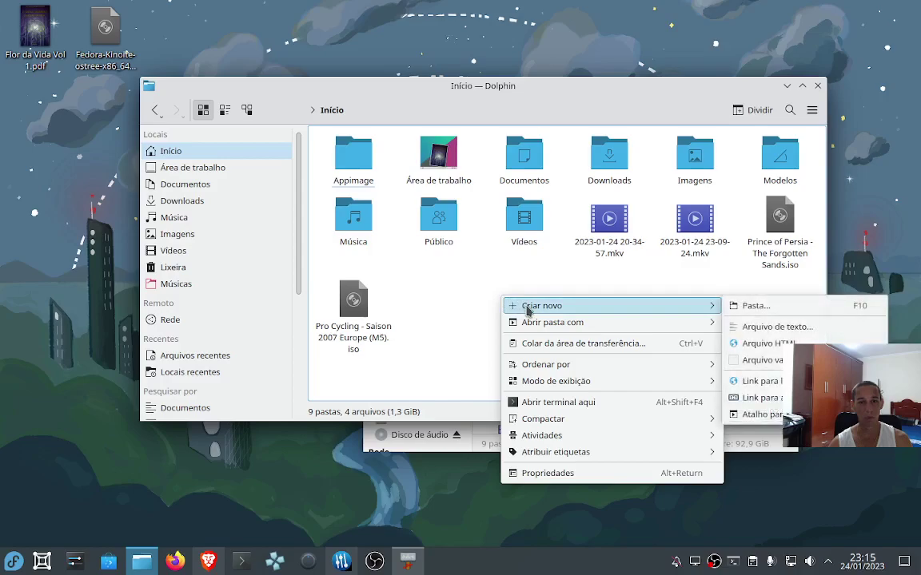
pyautogui.click(13, 391)
# - Launch the Kate text editor and create a new blank file
pyautogui.click(12, 561)
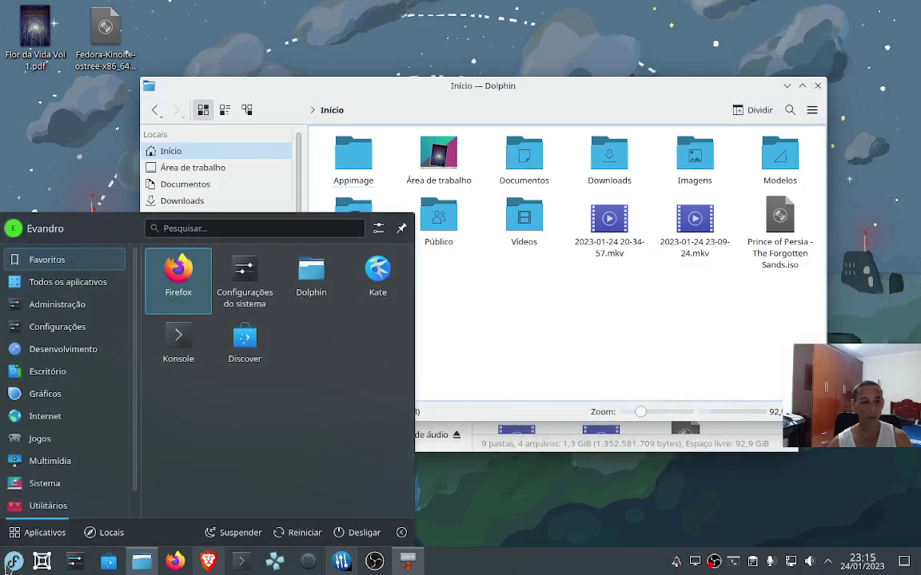
pyautogui.write('kate')
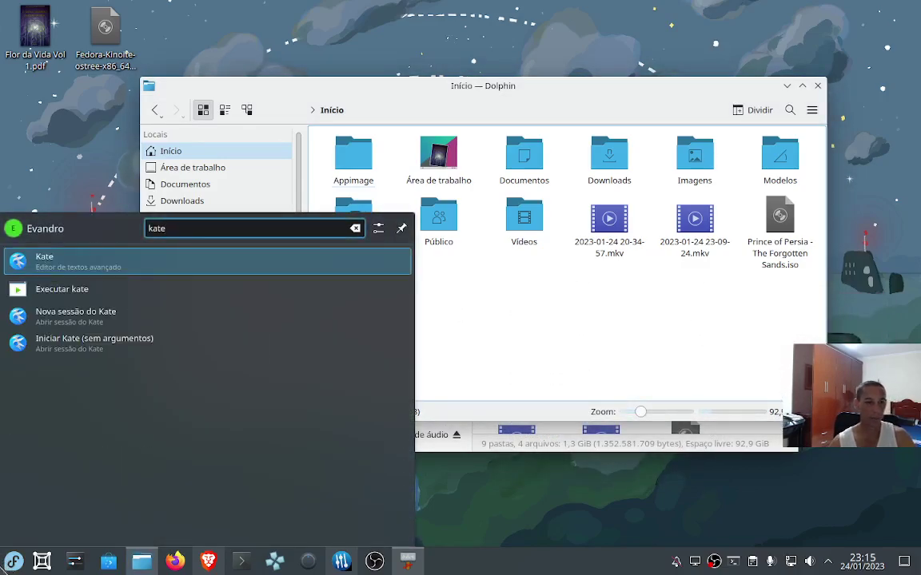
pyautogui.click(68, 263)
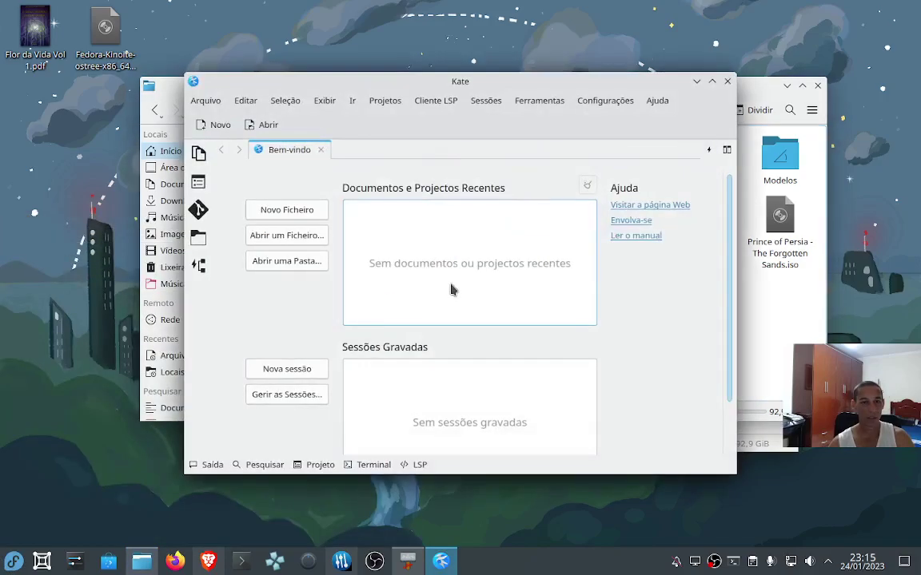
pyautogui.click(290, 211)
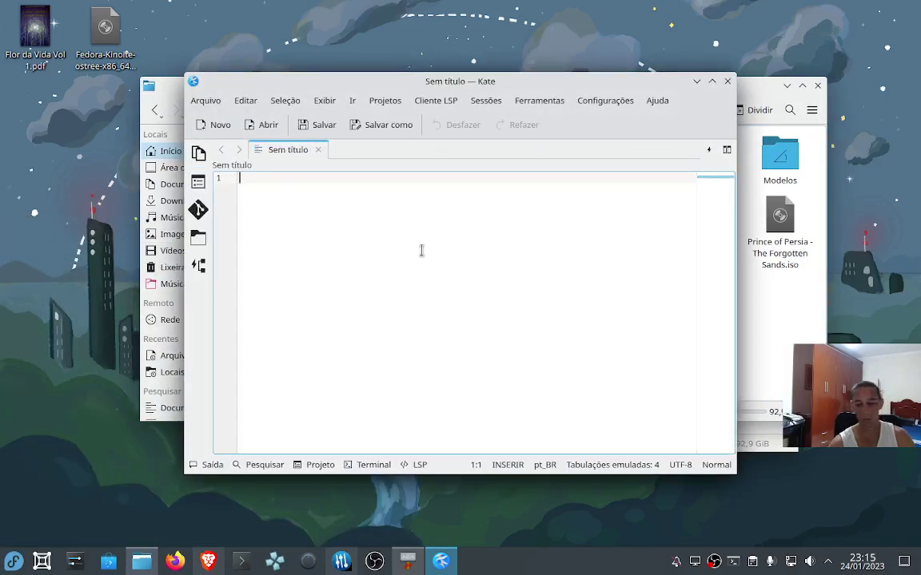
# - Write "oi" on each of the first three lines of the untitled document
pyautogui.write('oi')
pyautogui.press('Return')
pyautogui.write('oi')
pyautogui.press('Return')
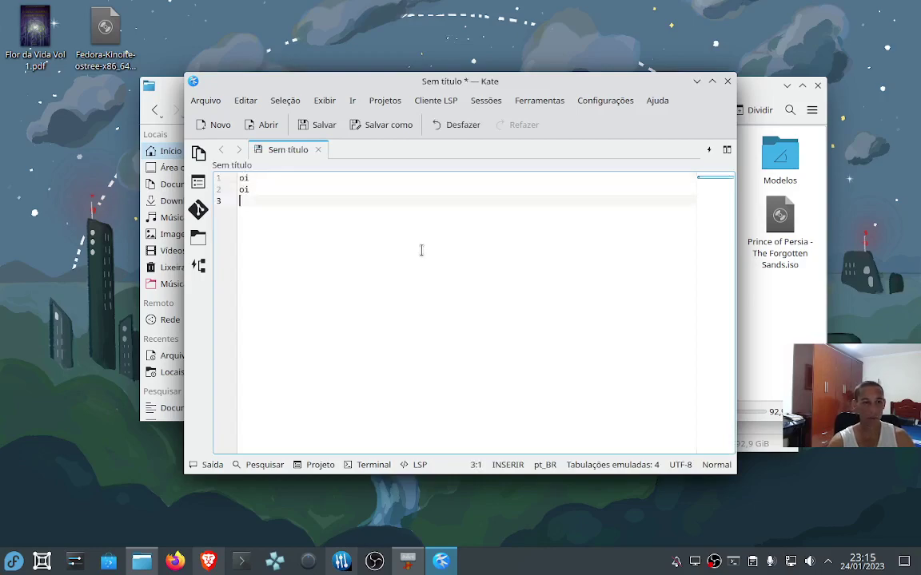
pyautogui.write('oi')
pyautogui.press('Return')
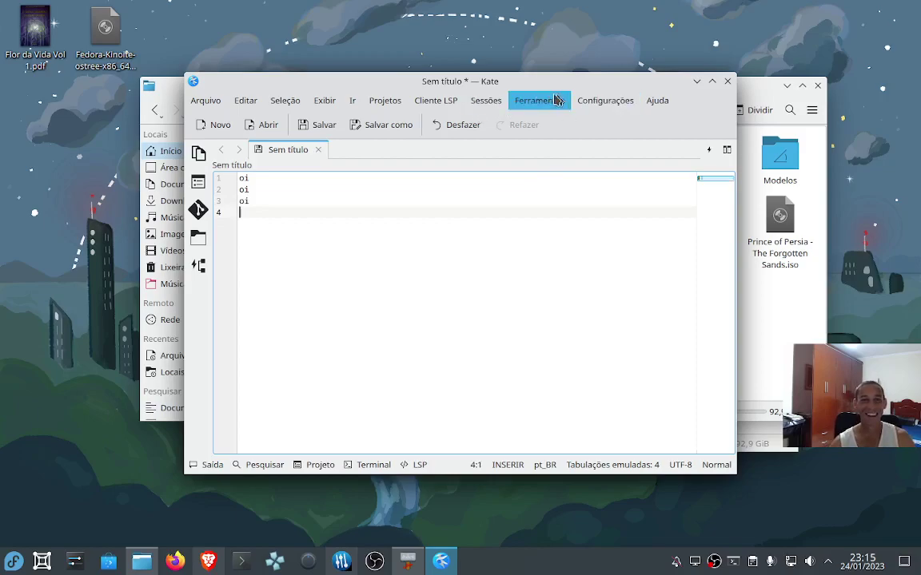
# - Save the document as ".teste" in the Área de trabalho folder
pyautogui.click(205, 102)
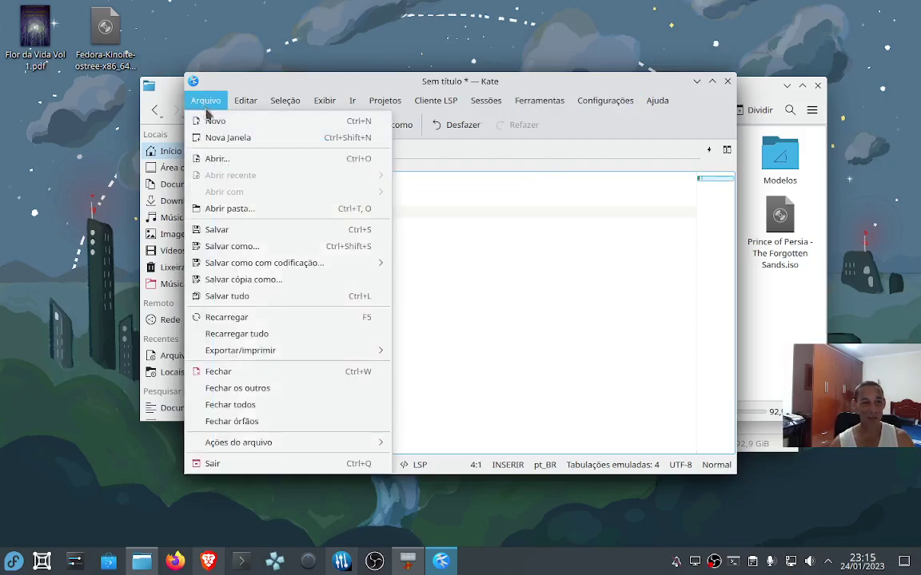
pyautogui.click(222, 246)
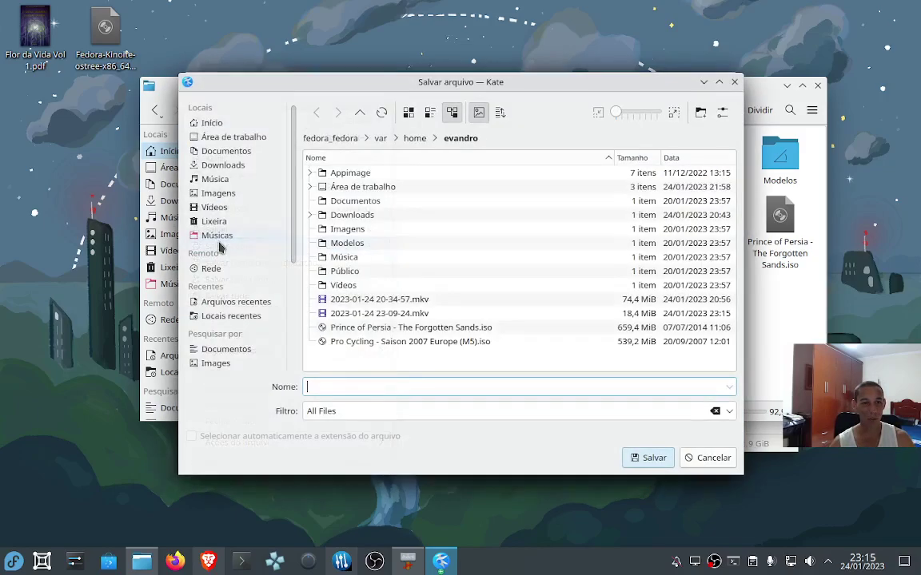
pyautogui.click(228, 142)
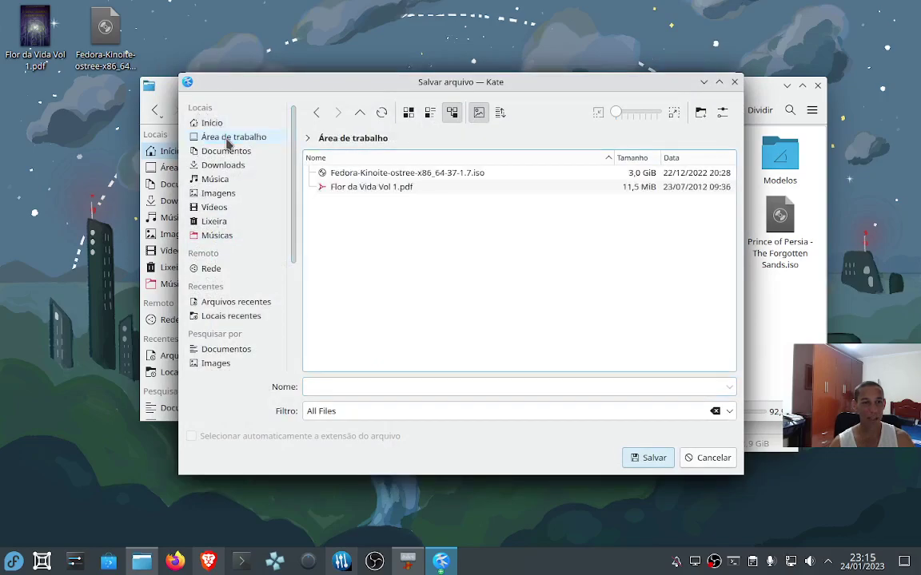
pyautogui.click(323, 386)
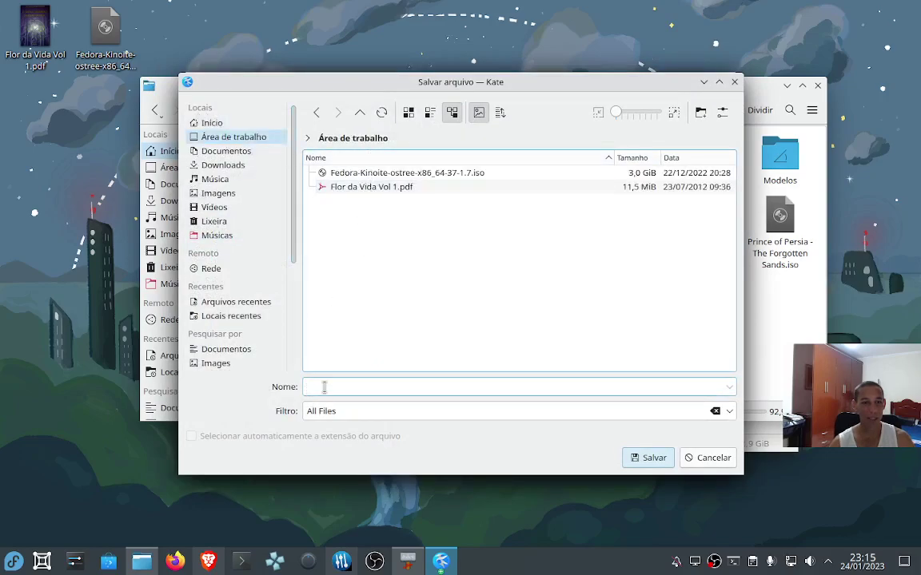
pyautogui.write('Jes')
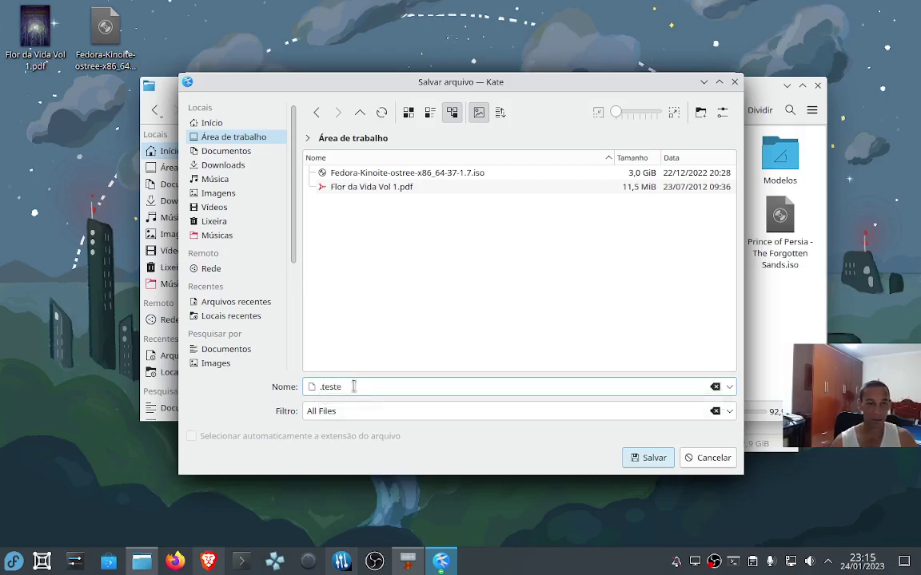
pyautogui.click(649, 459)
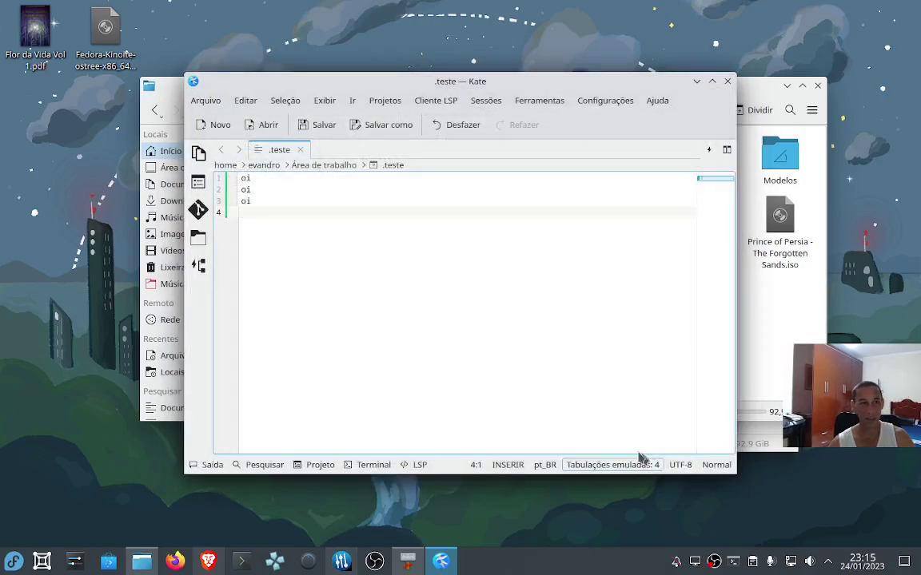
# - Quit Kate and minimize the Dolphin window
pyautogui.hotkey('ctrl', 'q')
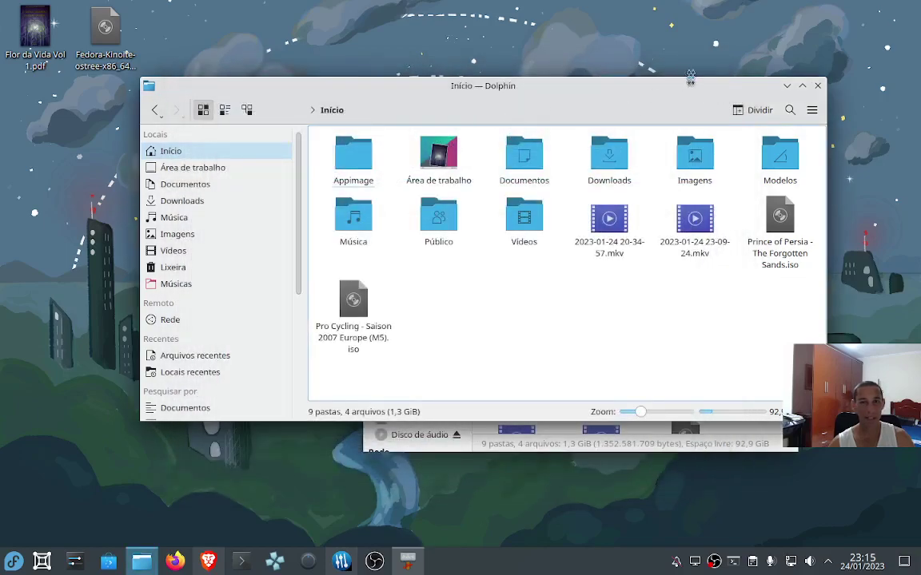
pyautogui.click(788, 86)
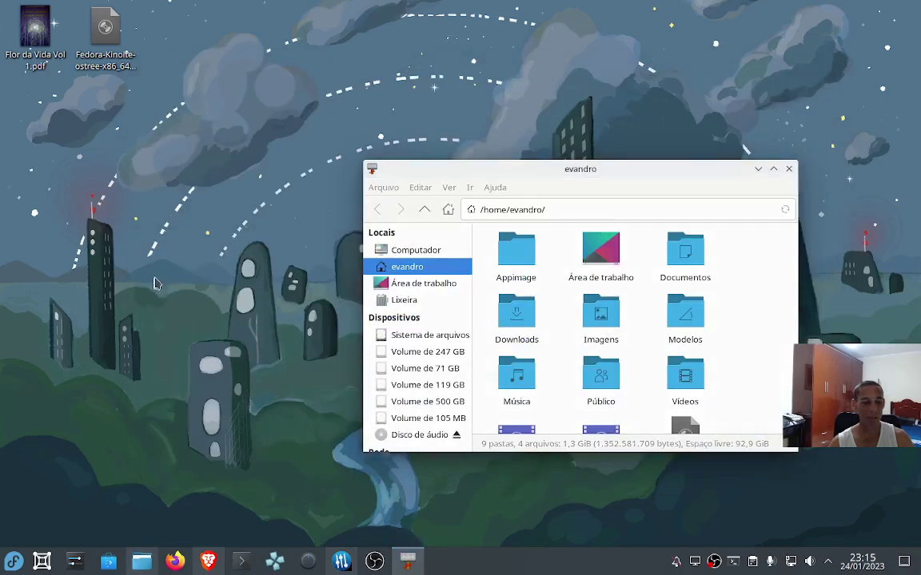
pyautogui.rightClick(248, 226)
pyautogui.click(225, 203)
pyautogui.rightClick(245, 117)
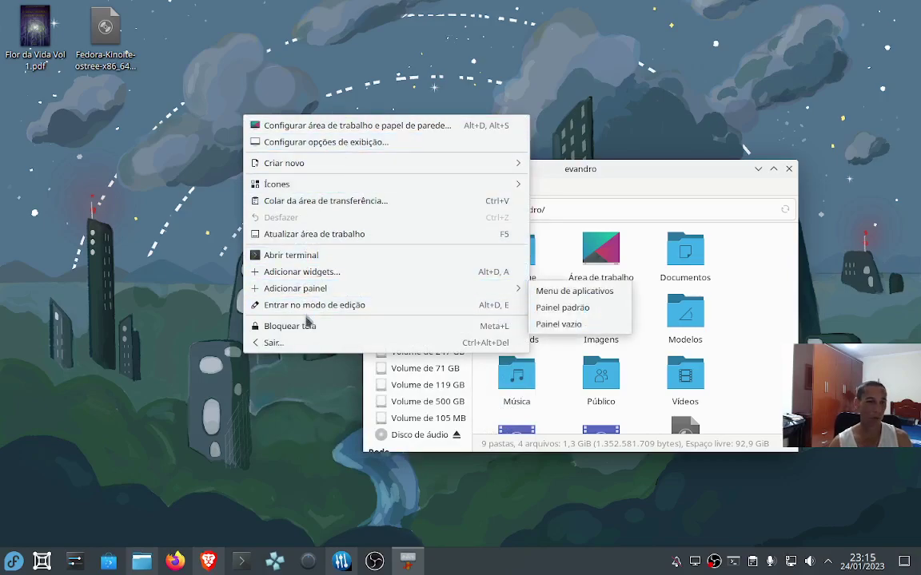
pyautogui.click(743, 295)
# - Show the hidden files in the Thunar home folder, look through them and hide them again
pyautogui.moveTo(649, 171); pyautogui.dragTo(546, 103)
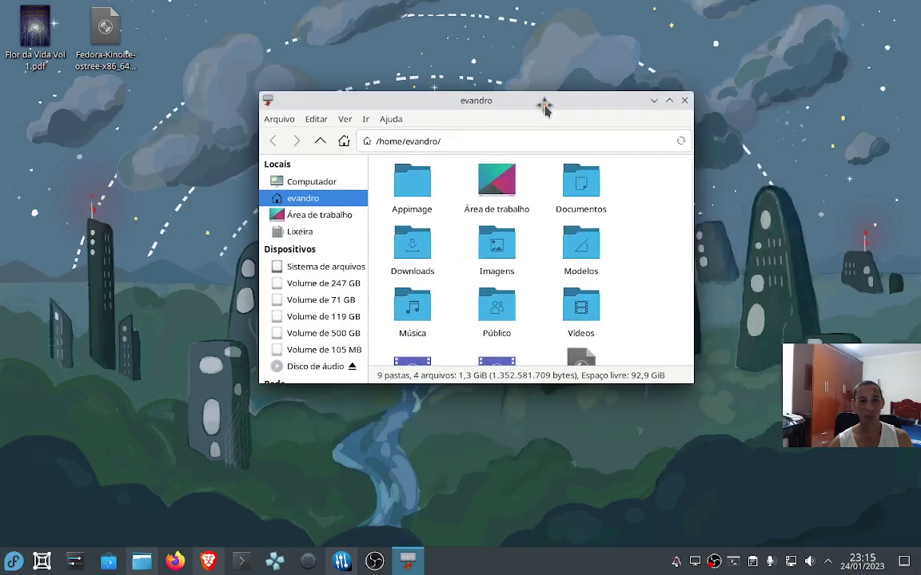
pyautogui.hotkey('ctrl', 'h')
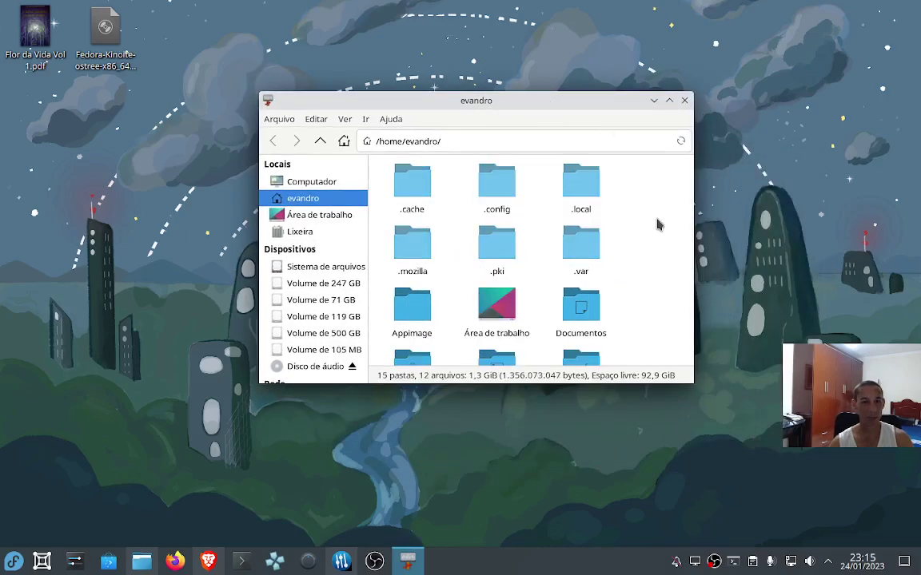
pyautogui.scroll(-3, 657, 224)
pyautogui.moveTo(592, 102); pyautogui.dragTo(652, 96)
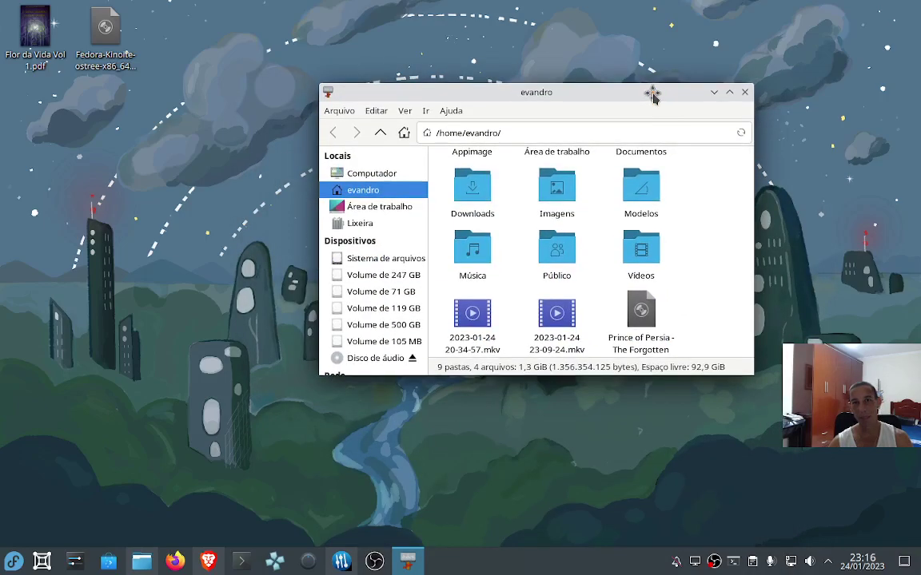
pyautogui.scroll(1, 571, 215)
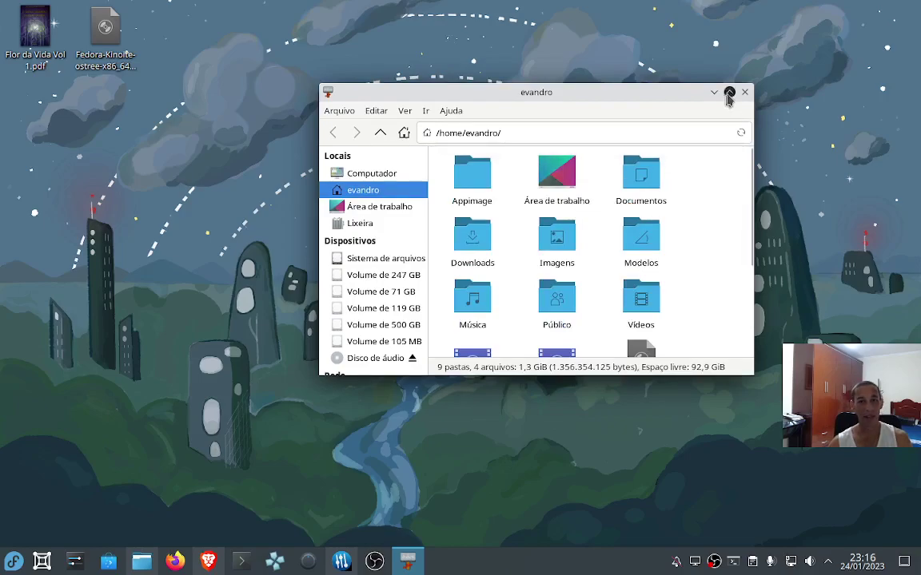
# - Open the Área de trabalho folder in Thunar and show its hidden files
pyautogui.click(541, 182)
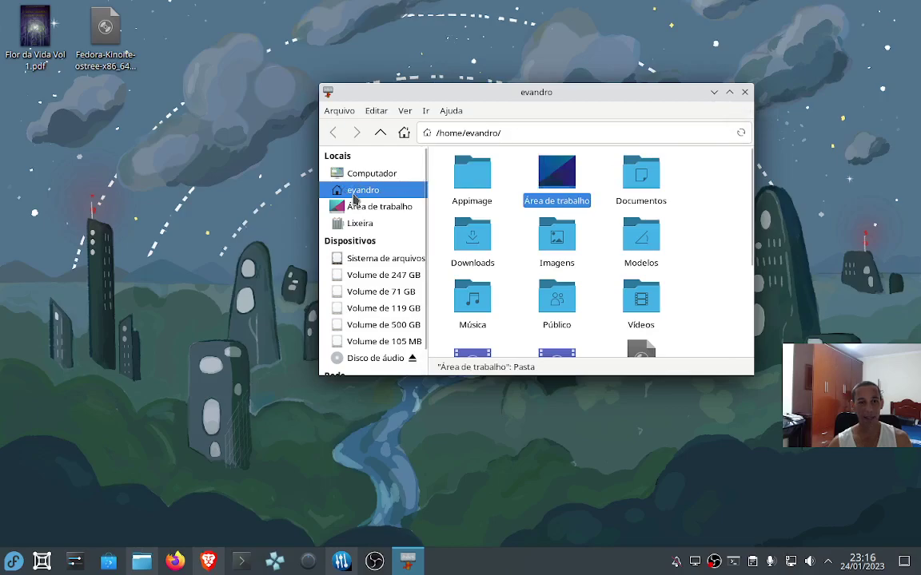
pyautogui.doubleClick(564, 178)
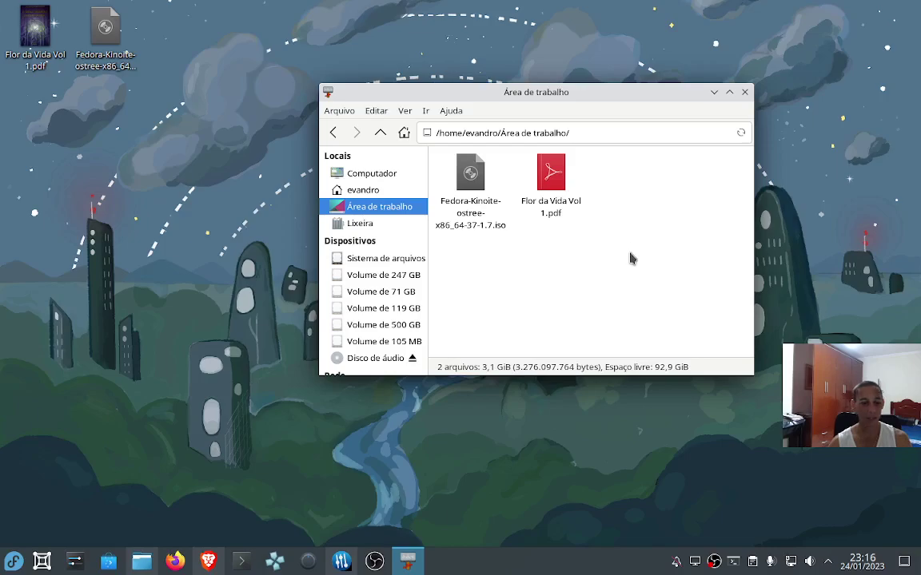
pyautogui.hotkey('ctrl', 'h')
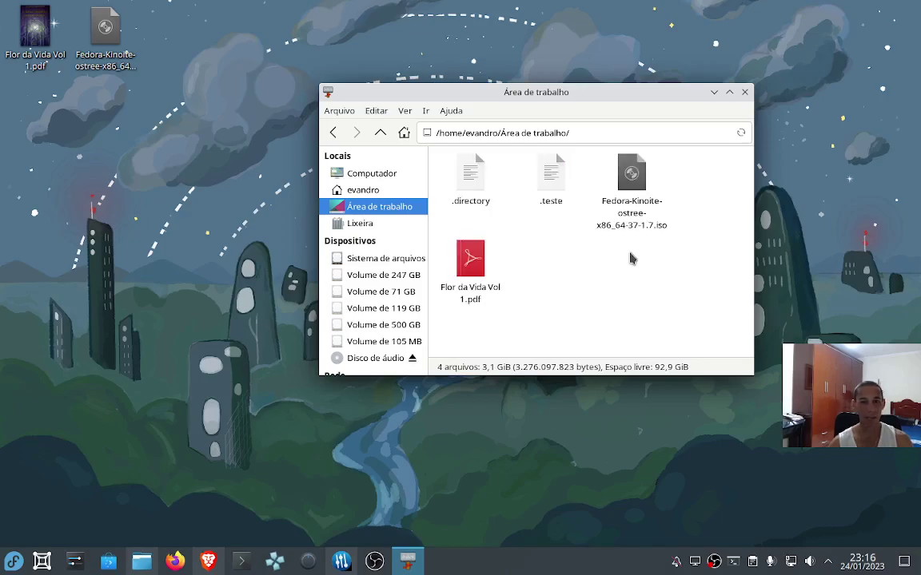
# - Open the hidden .teste file to read its text, and delete the file after closing the editor
pyautogui.click(558, 186)
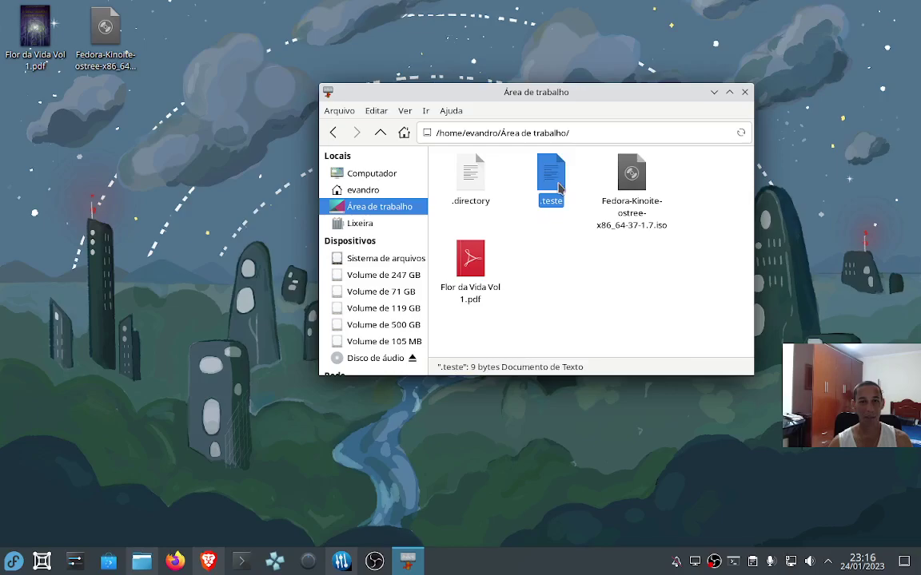
pyautogui.doubleClick(558, 186)
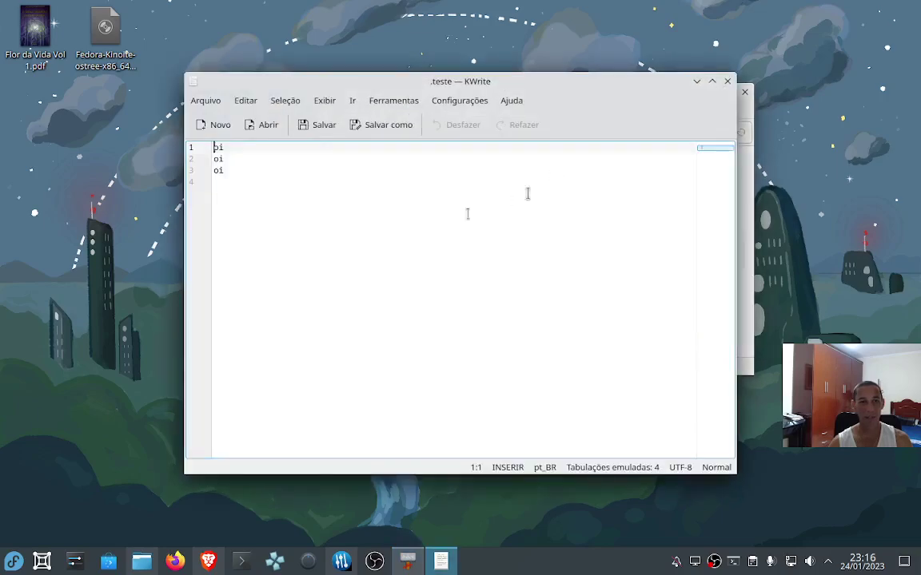
pyautogui.click(728, 82)
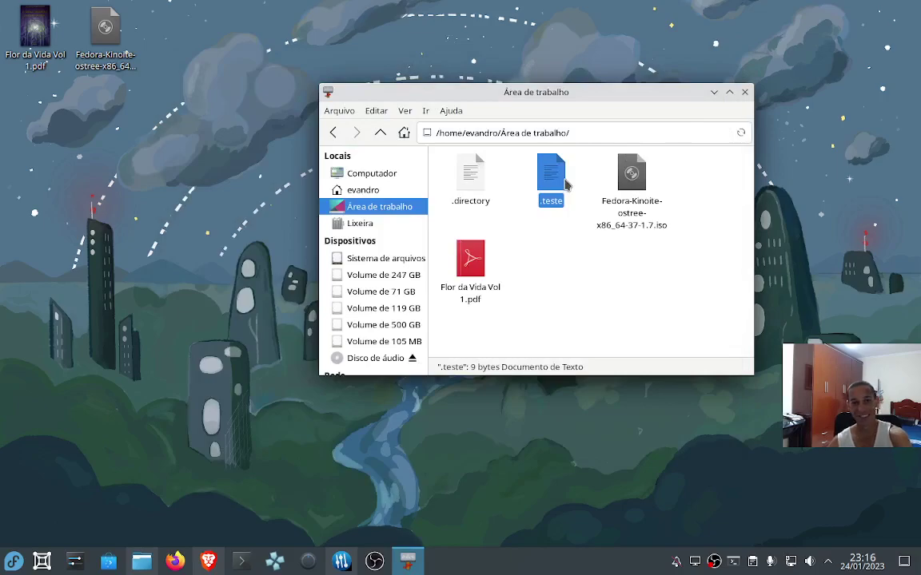
pyautogui.press('Delete')
# - Open the hidden .directory file to read its contents, and close the editor
pyautogui.click(470, 173)
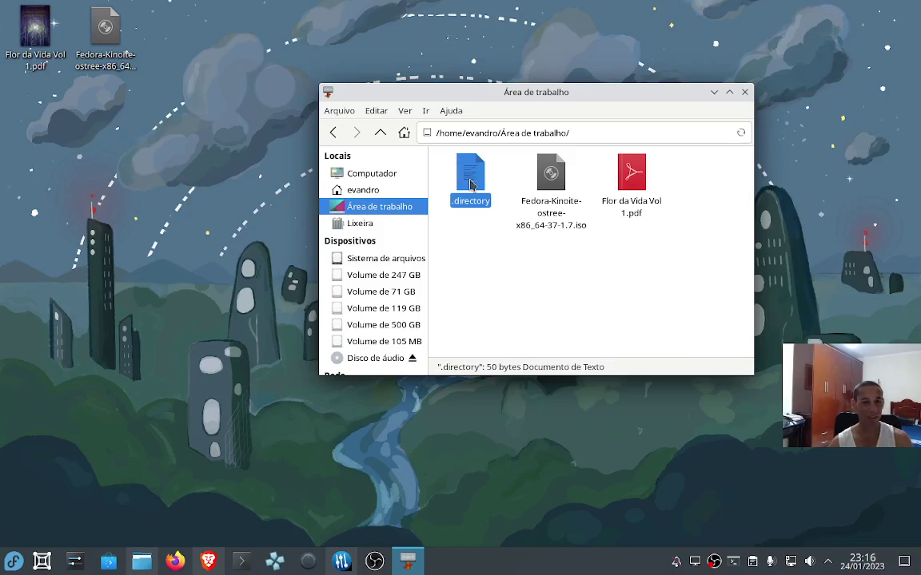
pyautogui.doubleClick(470, 182)
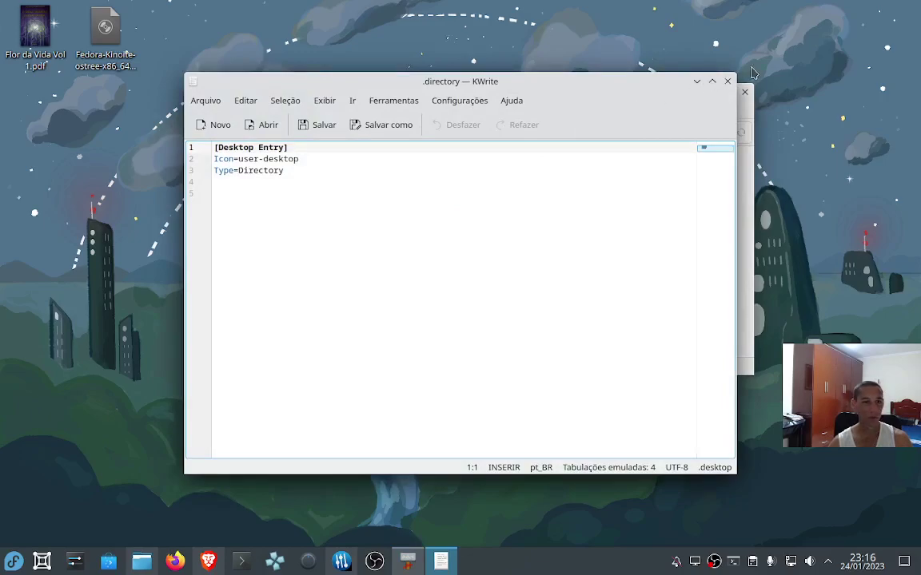
pyautogui.click(728, 81)
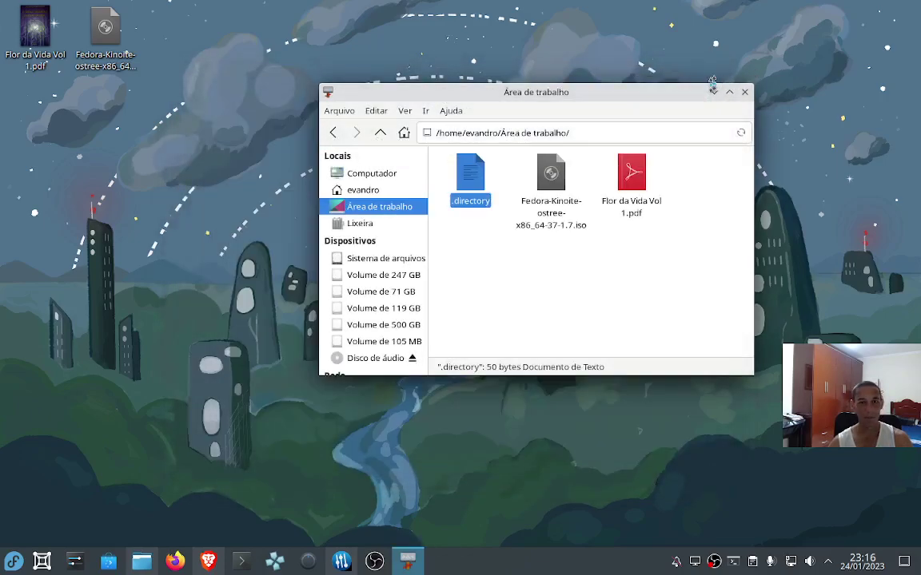
# - Hide the hidden files in Área de trabalho again and close the Thunar window
pyautogui.click(547, 321)
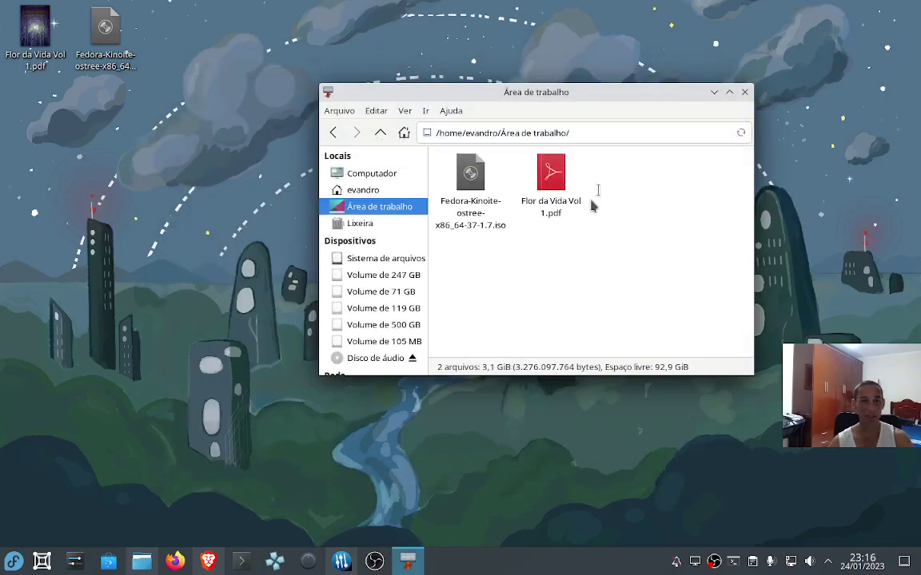
pyautogui.click(744, 92)
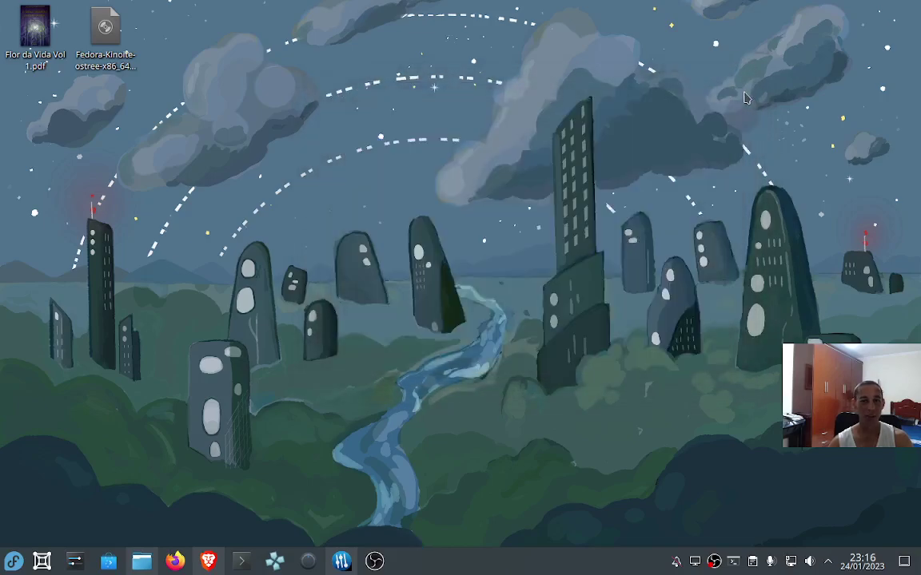
# - Switch to Dolphin and turn the Mostrar arquivos ocultos option on and off again in the Início folder
pyautogui.click(151, 562)
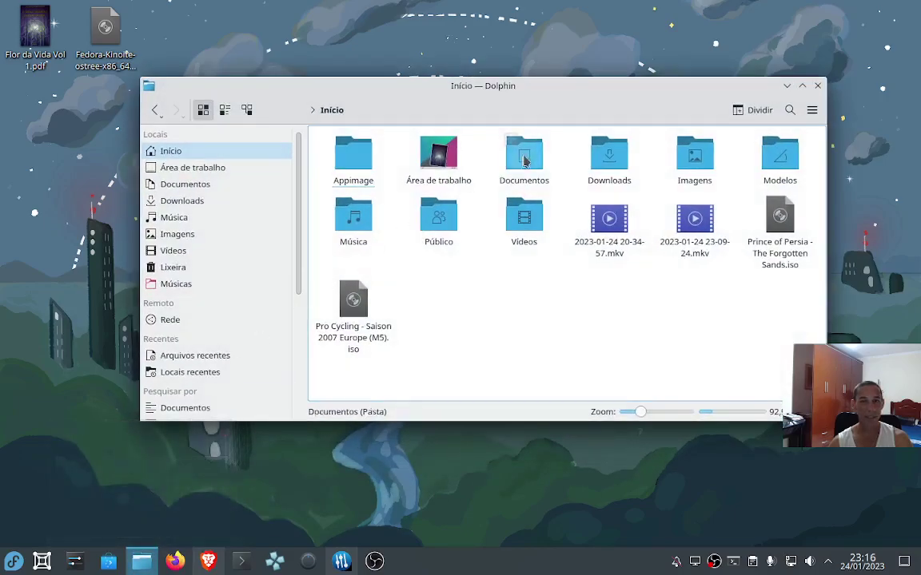
pyautogui.click(813, 111)
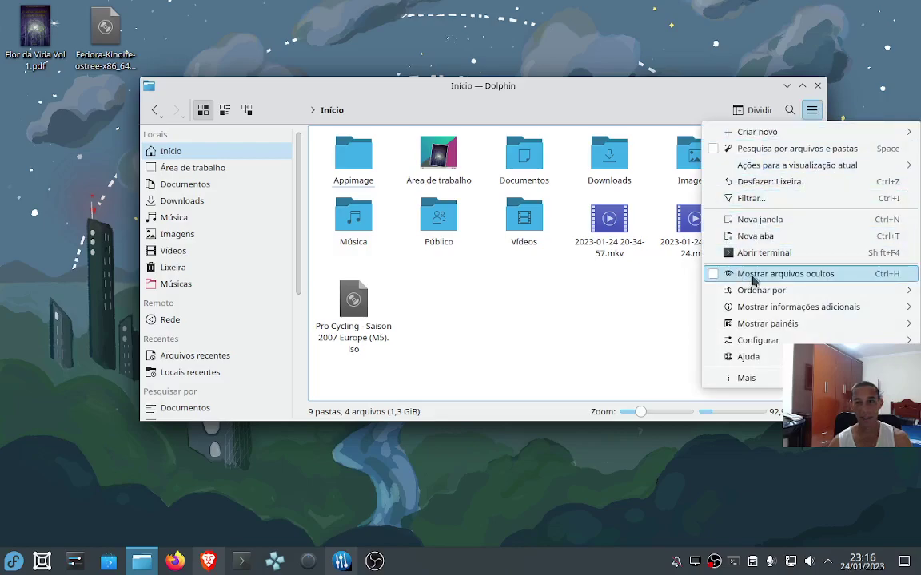
pyautogui.click(815, 273)
pyautogui.click(811, 111)
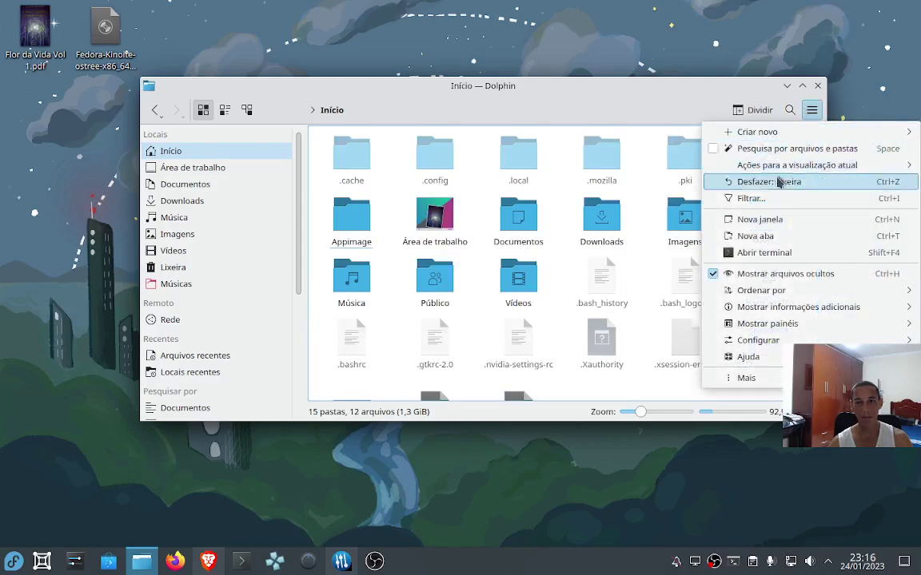
pyautogui.click(753, 274)
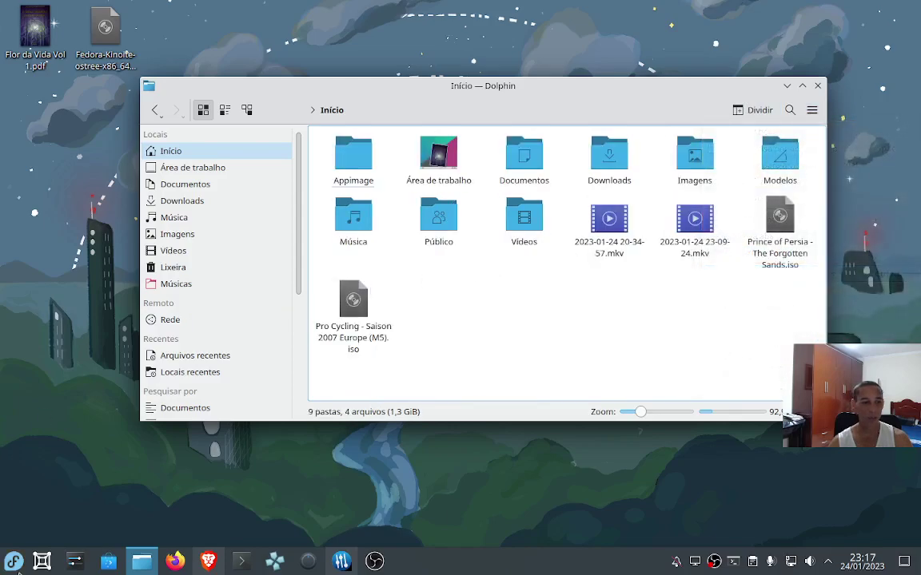
# - Launch the Thunar file manager and close the Dolphin window
pyautogui.click(14, 563)
pyautogui.write('thun')
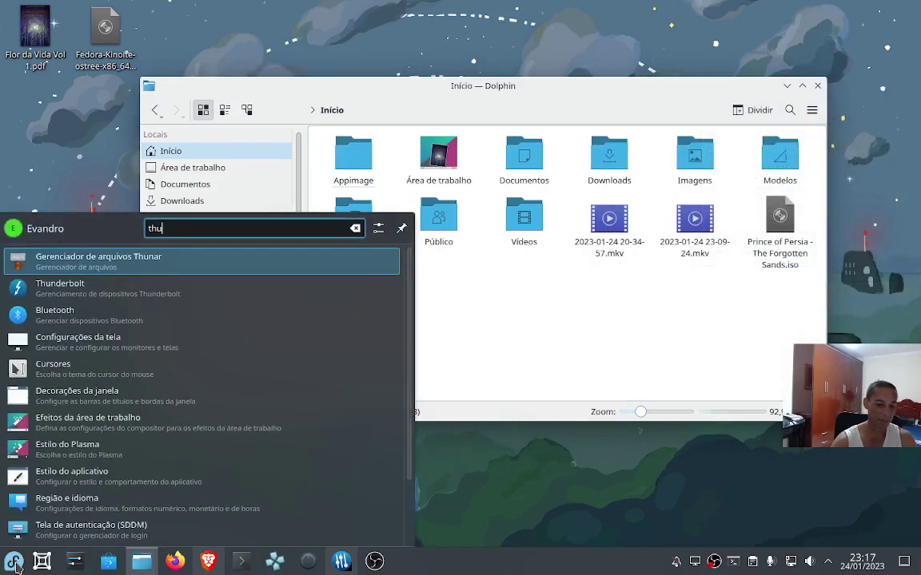
pyautogui.click(140, 259)
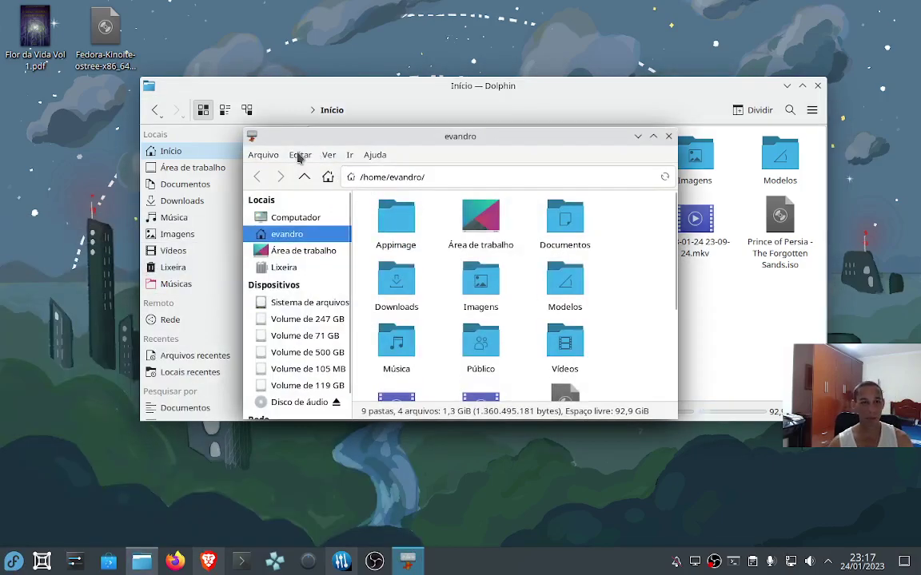
pyautogui.click(816, 86)
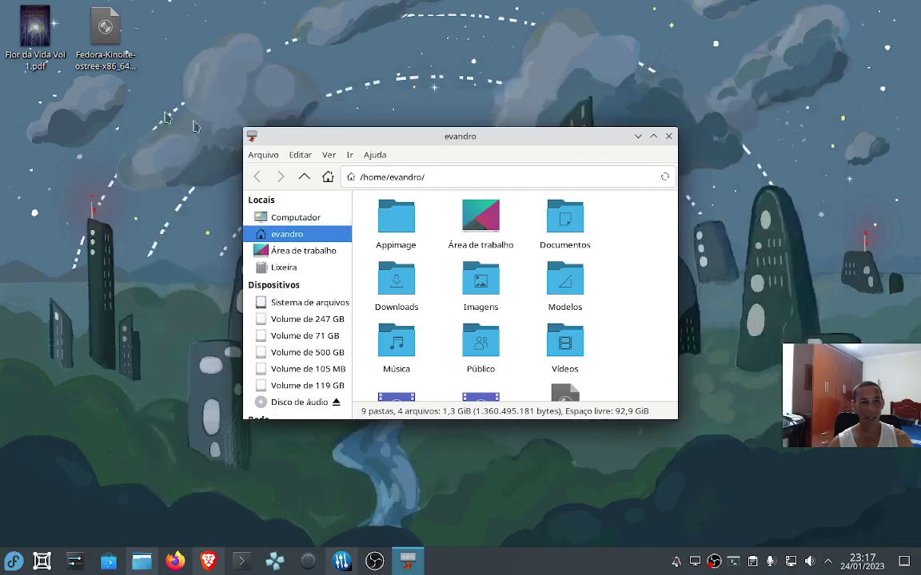
# - Turn Mostrar arquivos ocultos on and off again in Thunar's home folder, and close the window
pyautogui.click(332, 158)
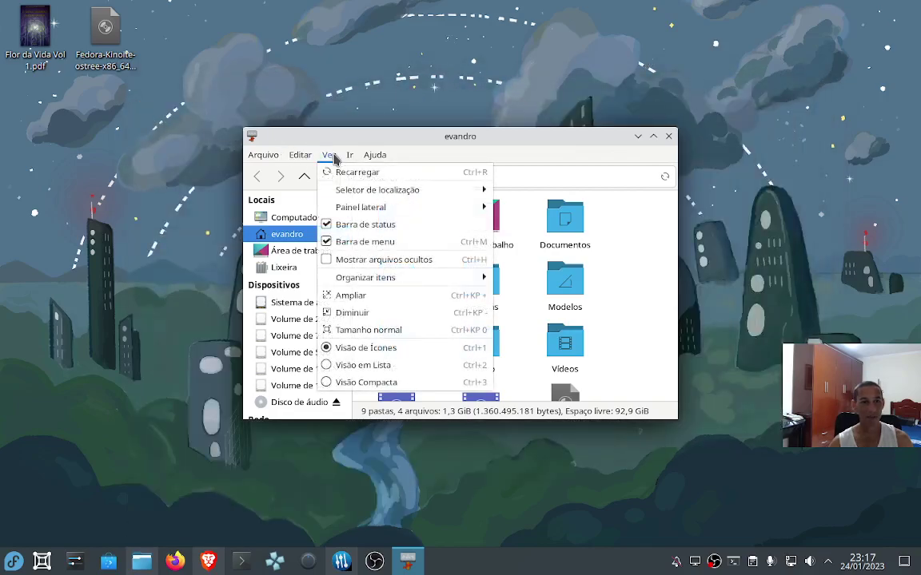
pyautogui.click(341, 262)
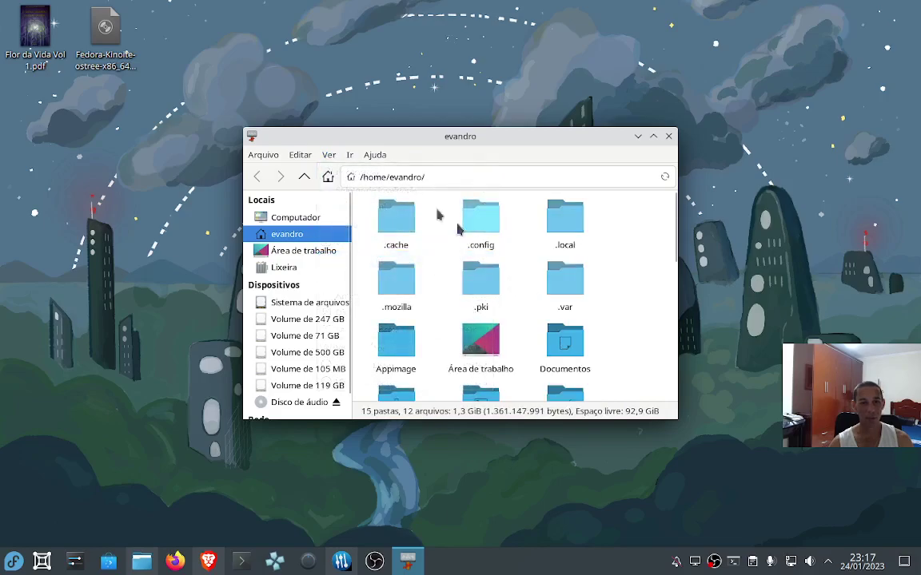
pyautogui.click(330, 157)
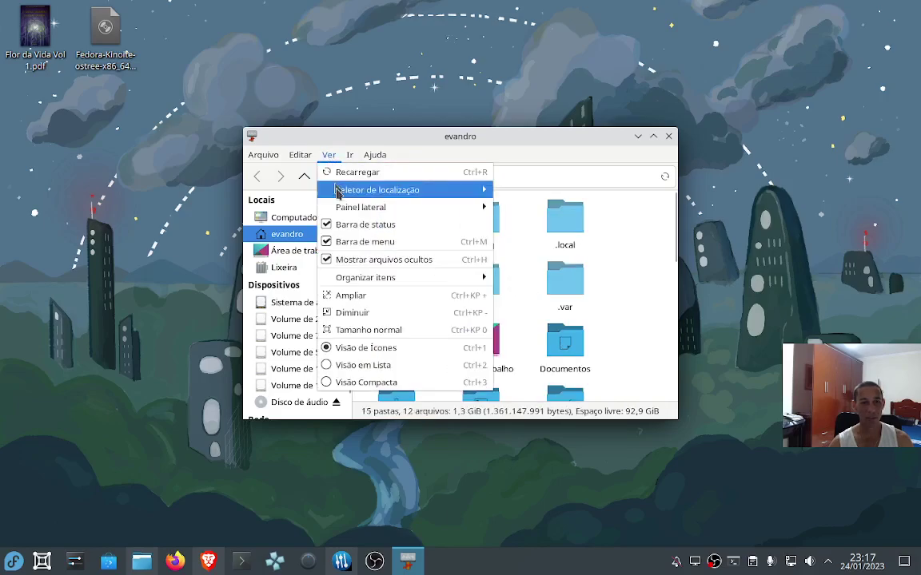
pyautogui.click(336, 263)
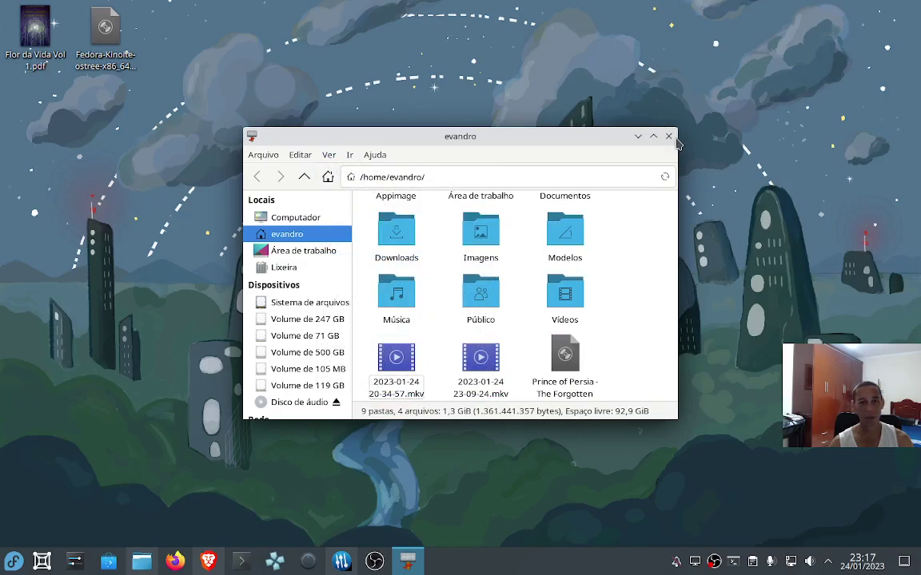
pyautogui.click(669, 137)
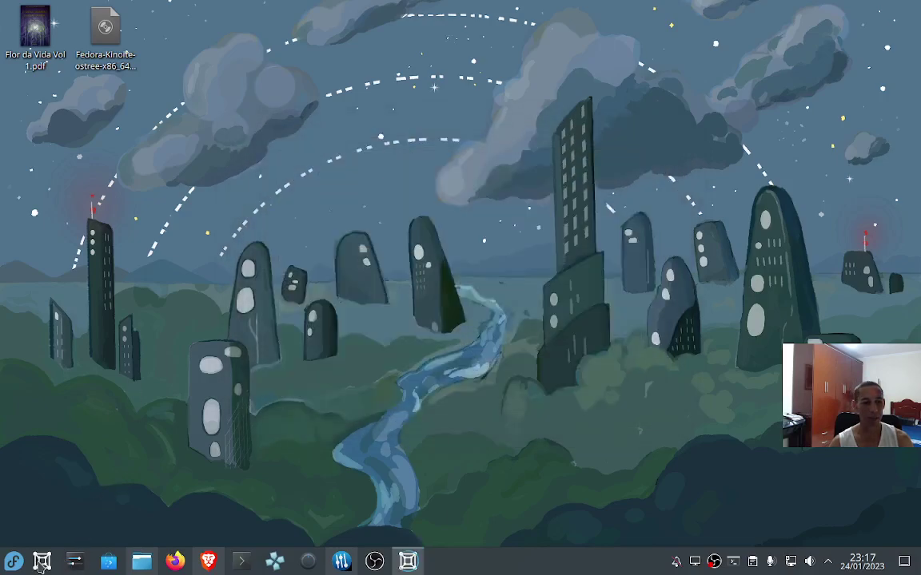
# - Launch Boxes and start creating a virtual machine from a file to bring up the ISO file picker
pyautogui.click(41, 562)
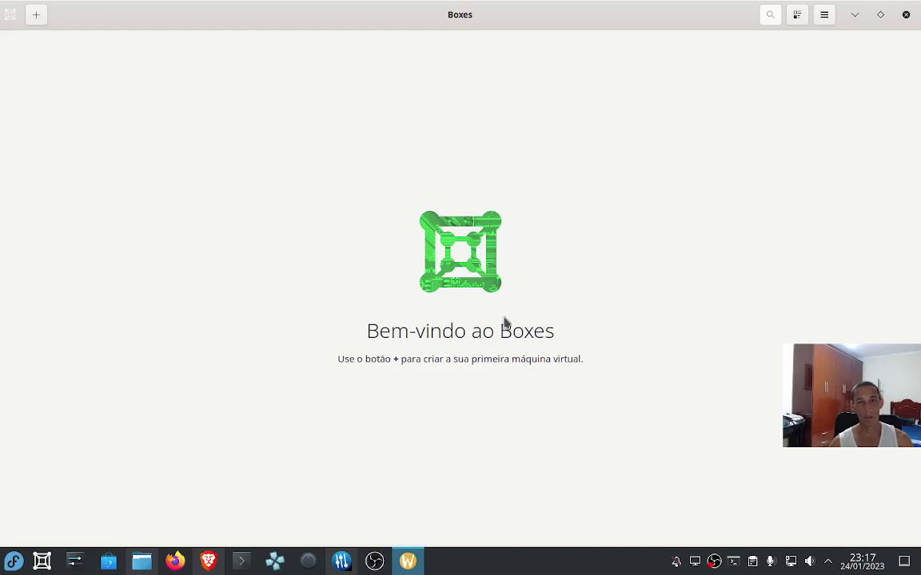
pyautogui.click(38, 16)
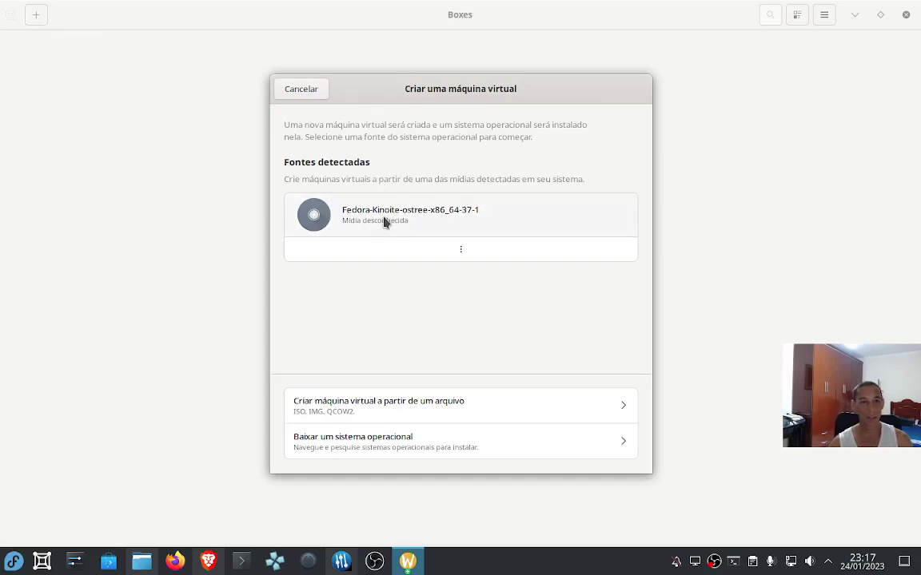
pyautogui.click(460, 251)
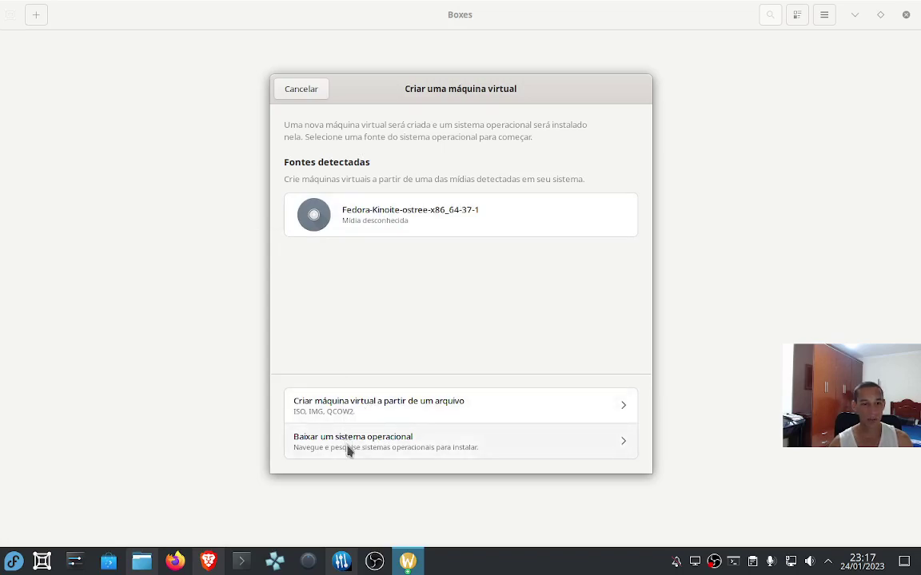
pyautogui.click(349, 410)
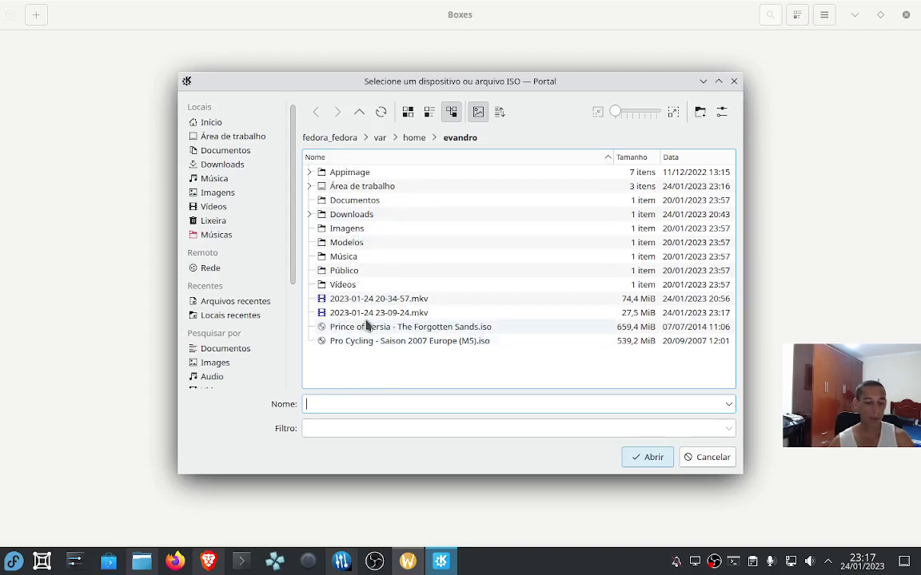
# - Show and hide the hidden files in the ISO file picker, and cancel the file selection
pyautogui.hotkey('ctrl', 'h')
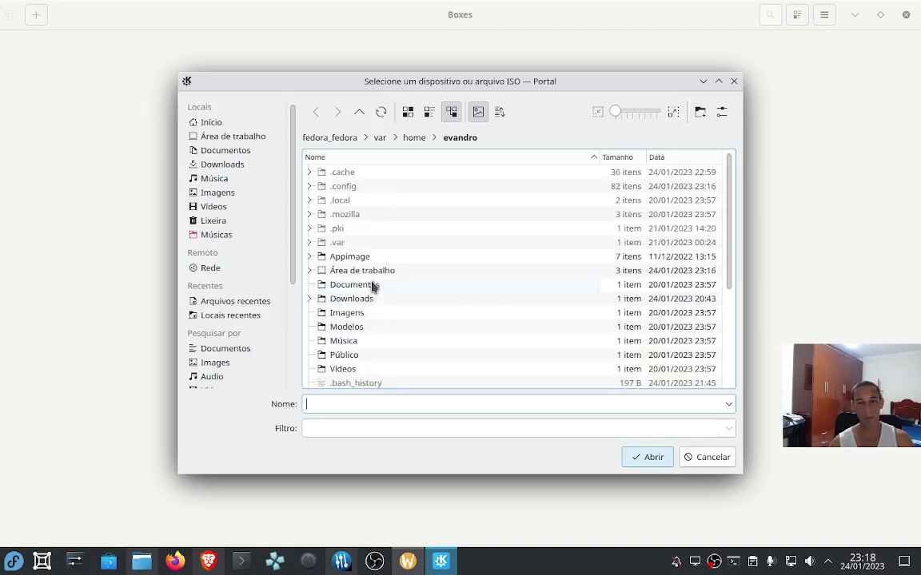
pyautogui.hotkey('ctrl', 'h')
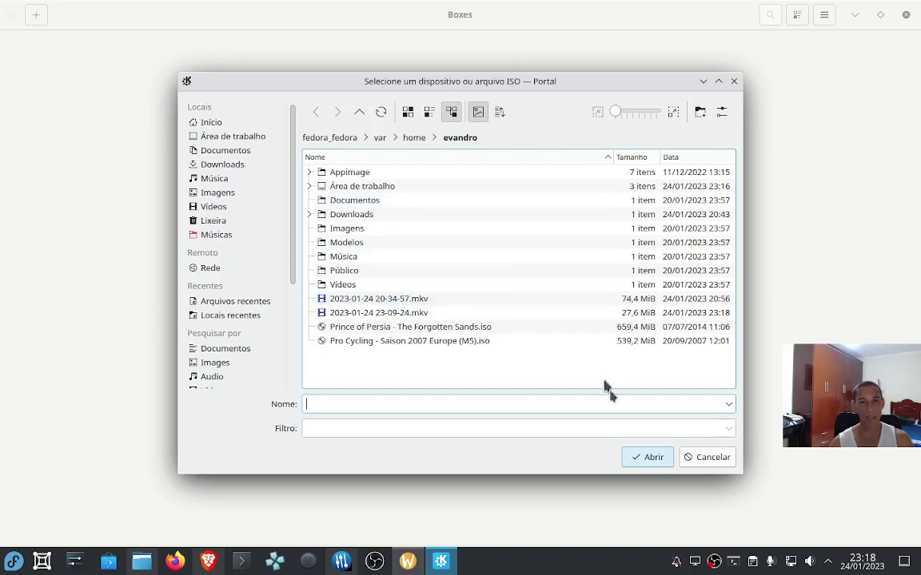
pyautogui.click(709, 458)
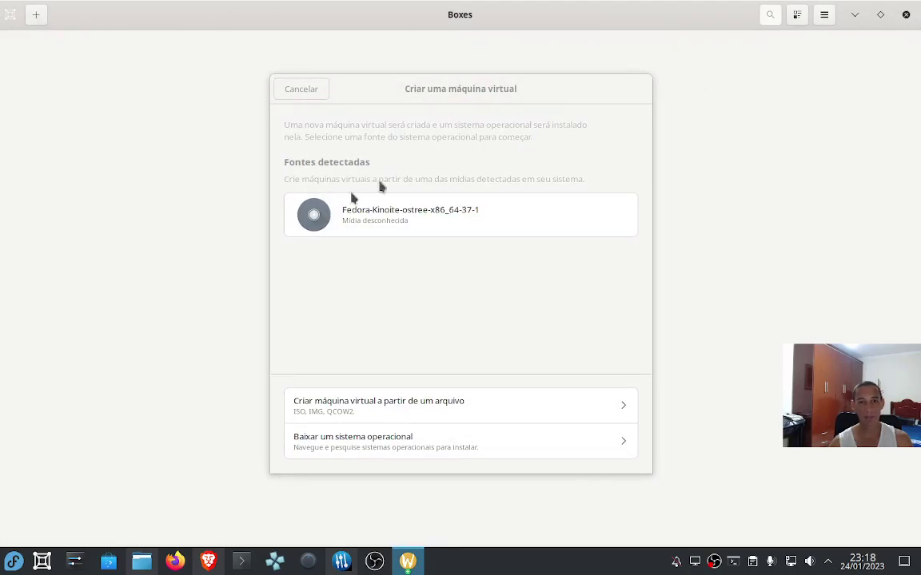
# - Cancel the virtual machine creation and close Boxes
pyautogui.click(330, 276)
pyautogui.press('Escape')
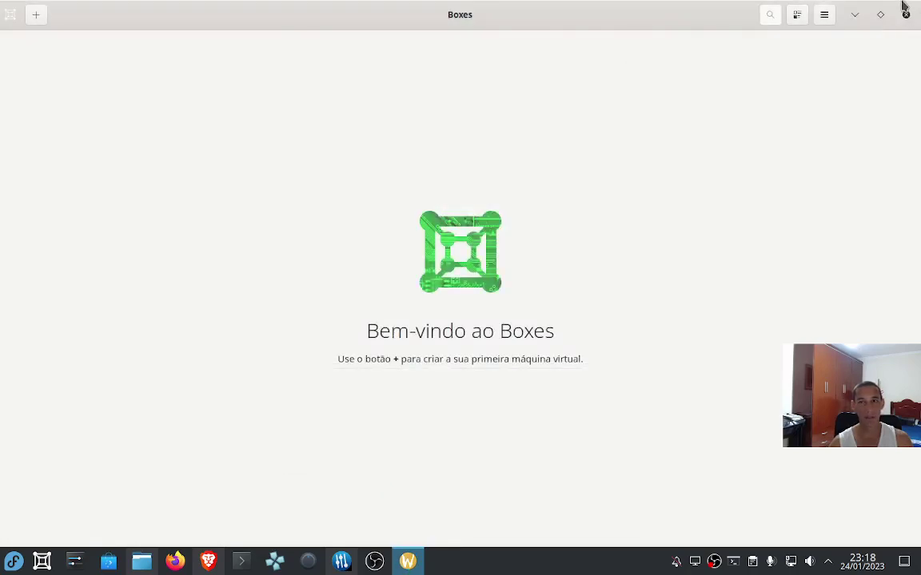
pyautogui.click(906, 14)
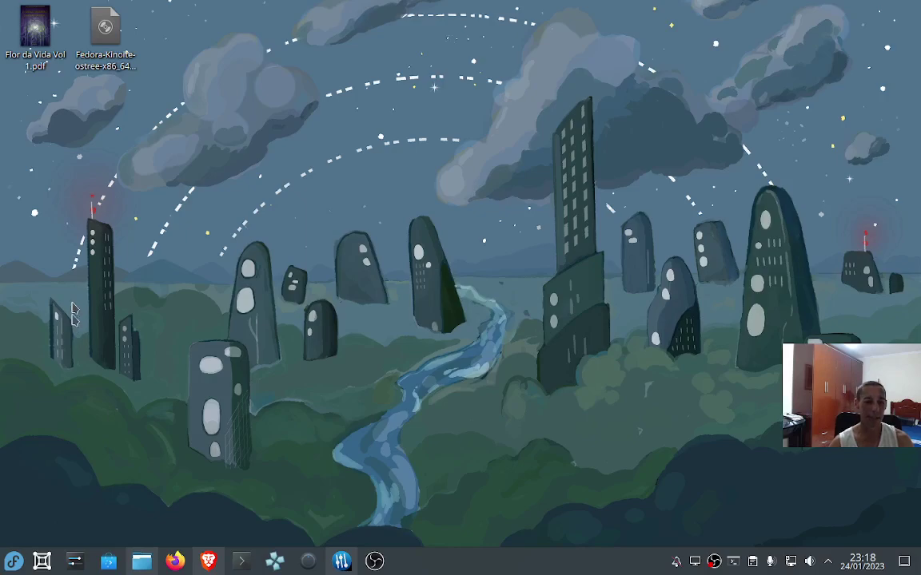
pyautogui.rightClick(717, 562)
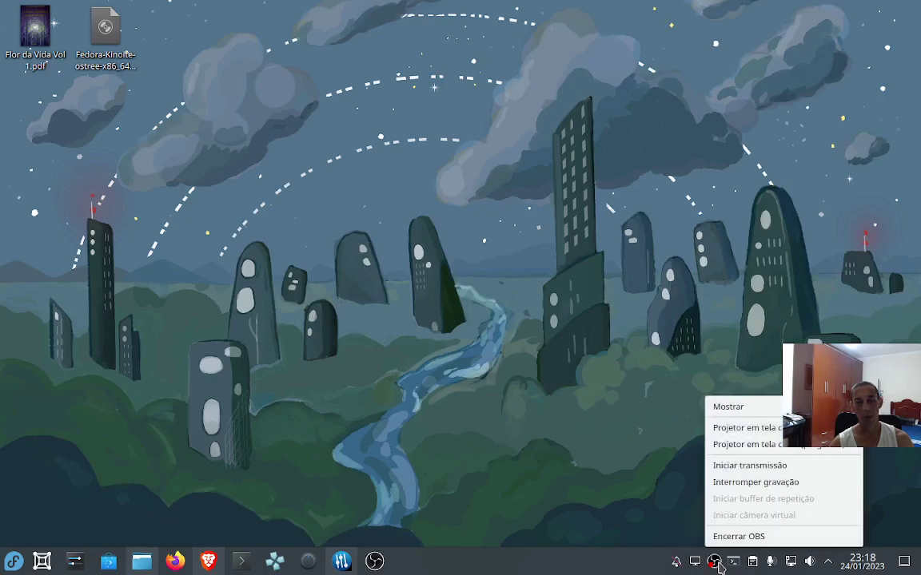